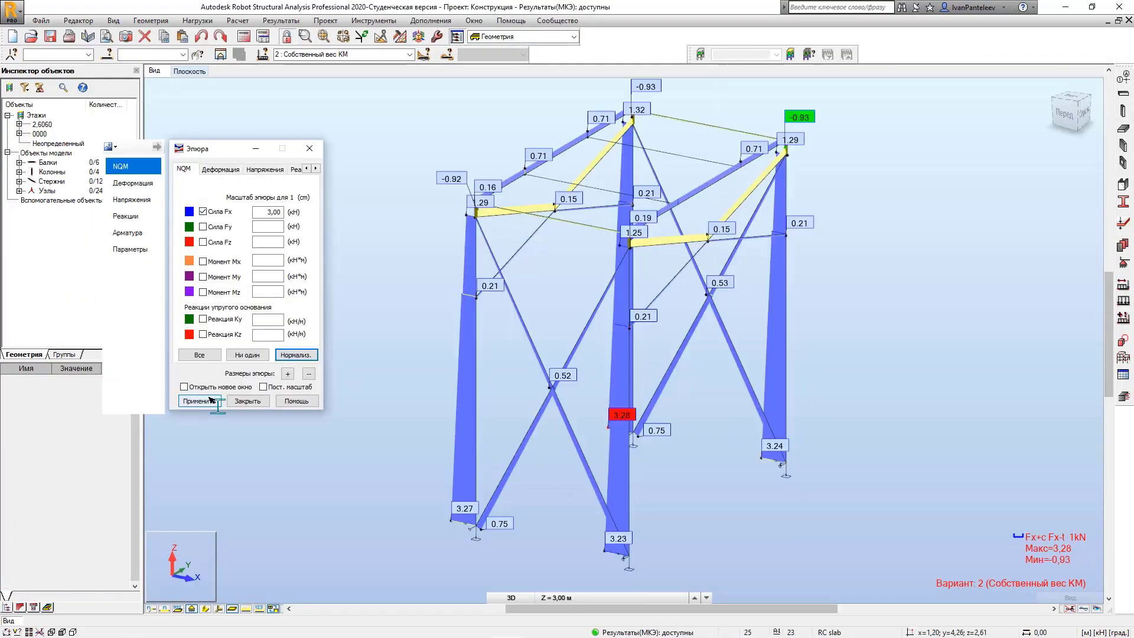
Display the axial force Fx diagrams on the frame
{"action": "left_click", "coordinate": [217, 401]}
{"action": "left_click", "coordinate": [232, 401]}
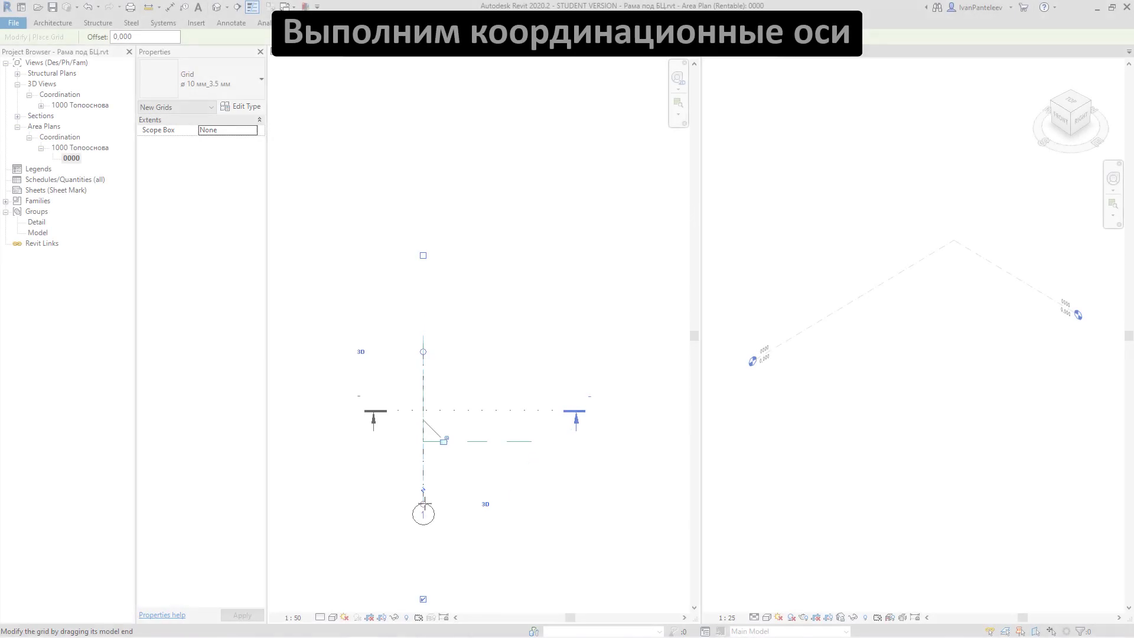
Copy vertical grid 1 to the right by 2400 mm
{"action": "key", "text": "c"}
{"action": "key", "text": "o"}
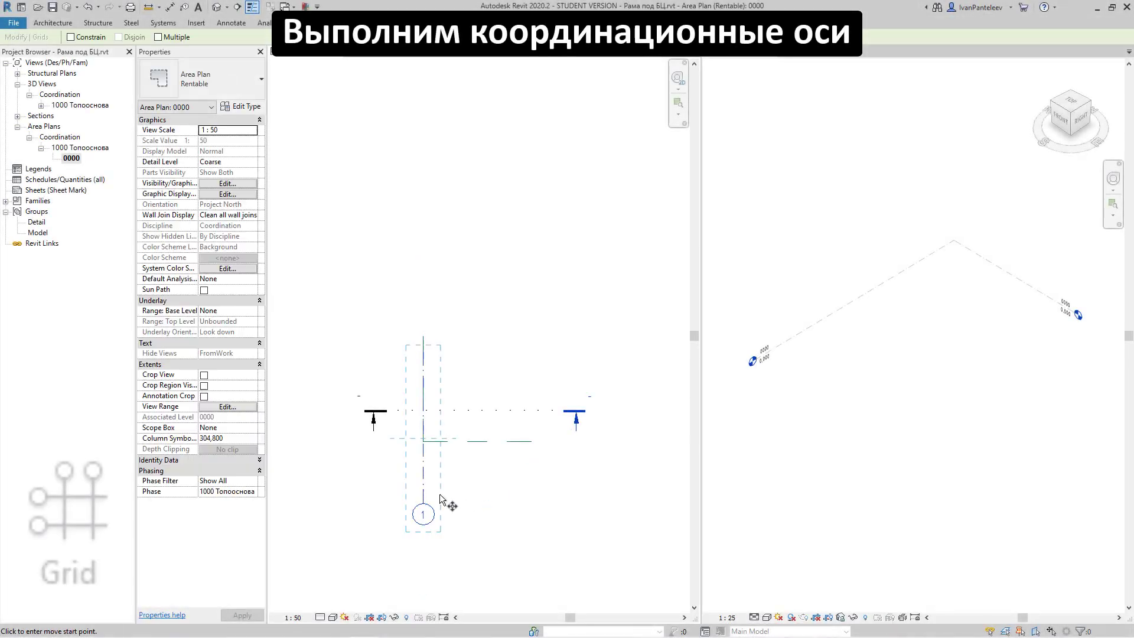
{"action": "left_click", "coordinate": [441, 496]}
{"action": "type", "text": "2400"}
{"action": "key", "text": "Return"}
Draw a horizontal grid line crossing grids 1 and 2 and name it А
{"action": "key", "text": "g"}
{"action": "key", "text": "r"}
{"action": "left_click", "coordinate": [546, 441]}
{"action": "left_click", "coordinate": [354, 445]}
{"action": "left_click", "coordinate": [347, 445]}
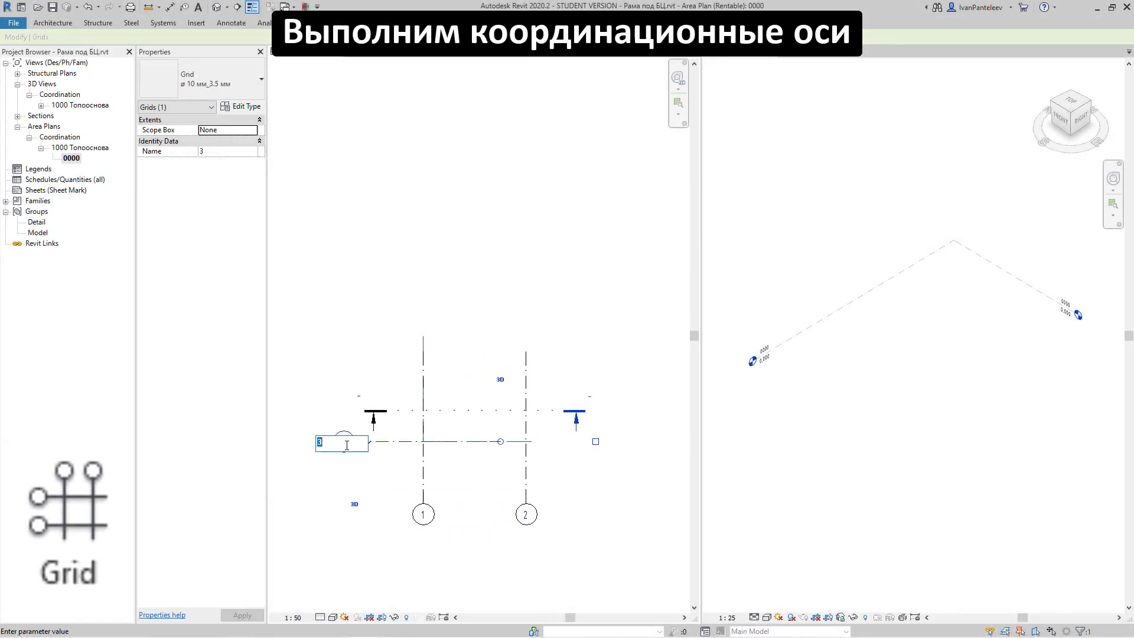
Copy grid А upward by 4260 mm and clear the selection
{"action": "left_click", "coordinate": [464, 475]}
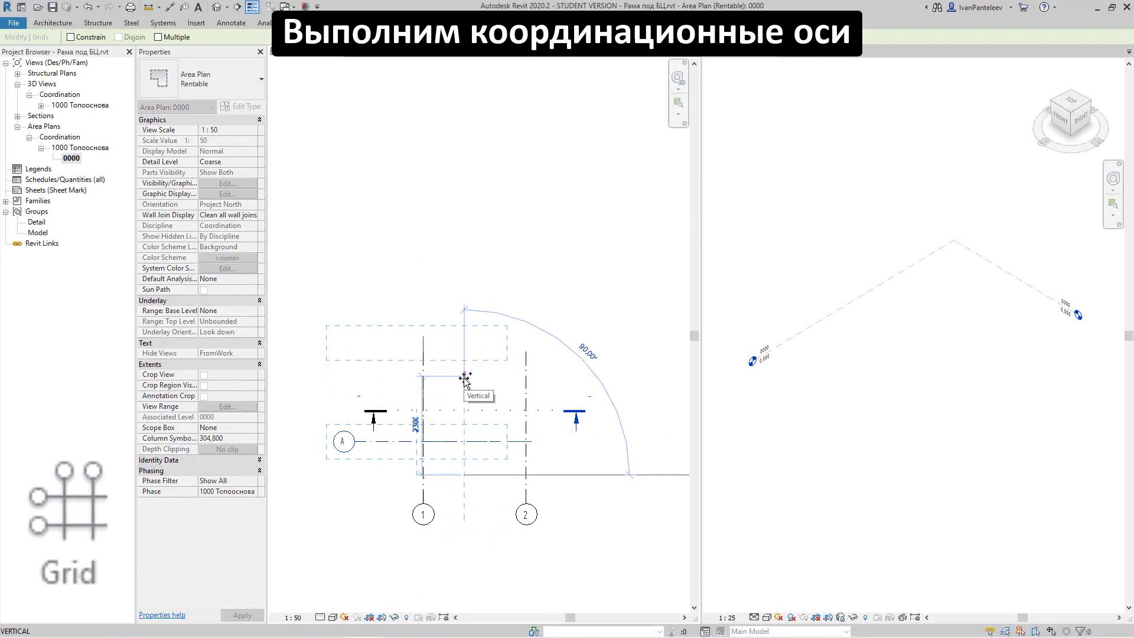
{"action": "type", "text": "=1280+1280+1"}
{"action": "key", "text": "Return"}
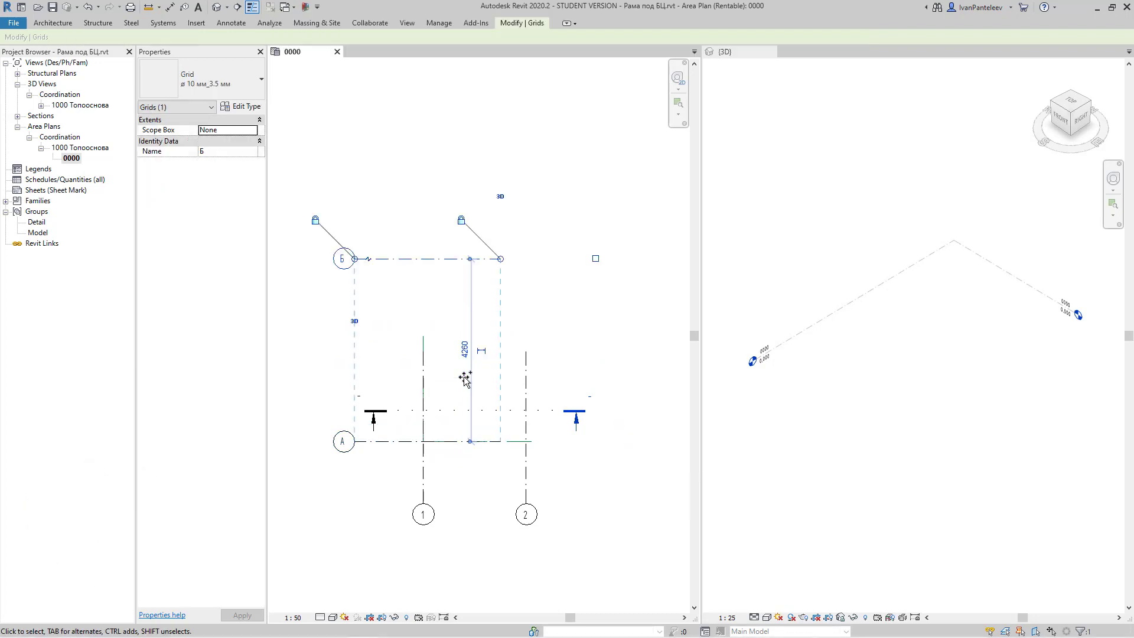
{"action": "left_click", "coordinate": [608, 526]}
Draw a rectangular scope box in the plan around the intersections of grids 1, 2, А and Б
{"action": "left_click", "coordinate": [407, 24]}
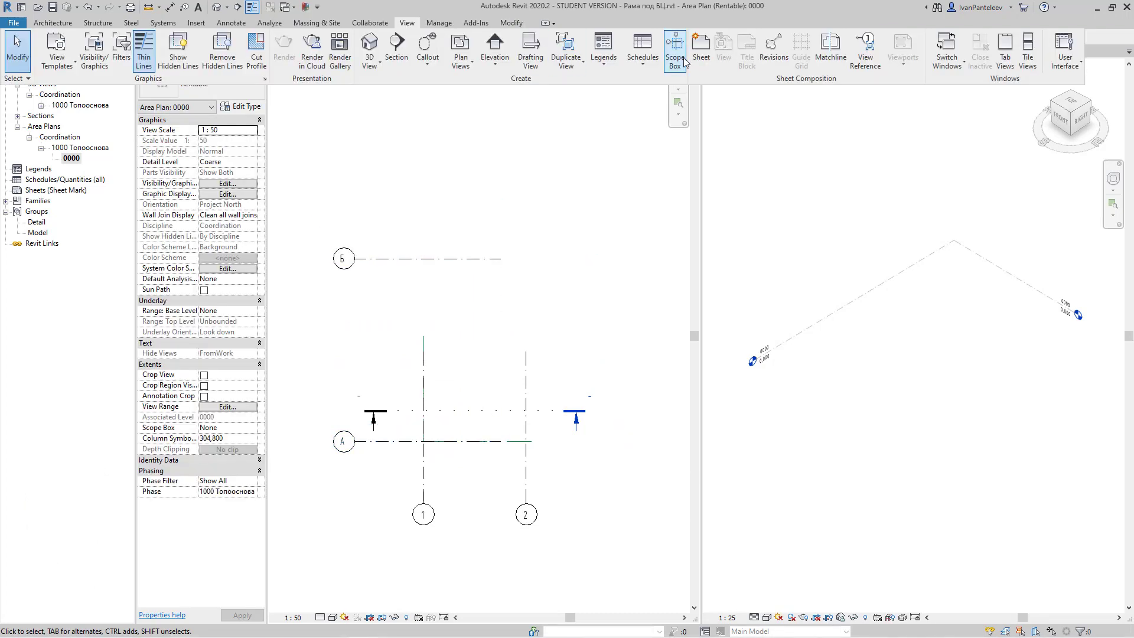
{"action": "left_click", "coordinate": [677, 50]}
{"action": "left_click", "coordinate": [412, 461]}
{"action": "left_click", "coordinate": [545, 224]}
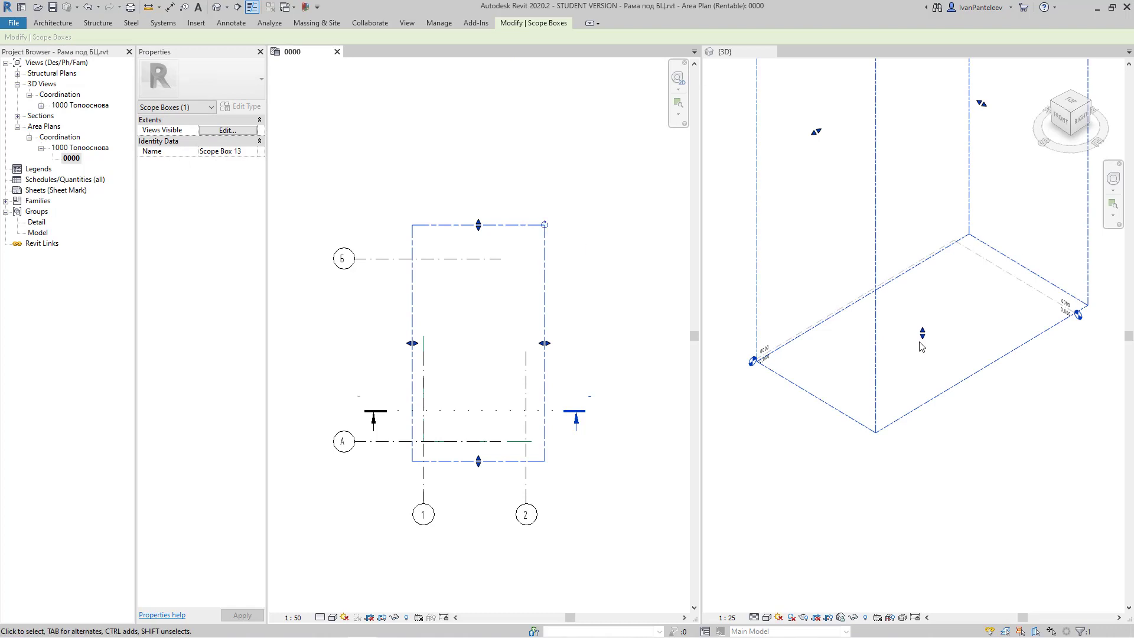
Adjust the scope box's lower and upper faces in the 3D view so it extends below and above level 0000
{"action": "left_click_drag", "start_coordinate": [922, 337], "coordinate": [922, 477]}
{"action": "middle_click_drag", "start_coordinate": [924, 355], "coordinate": [920, 467]}
{"action": "scroll", "coordinate": [918, 467], "scroll_direction": "down", "scroll_amount": 2}
{"action": "left_click_drag", "start_coordinate": [914, 157], "coordinate": [917, 337]}
{"action": "left_click", "coordinate": [1046, 356]}
{"action": "scroll", "coordinate": [1047, 355], "scroll_direction": "up", "scroll_amount": 2}
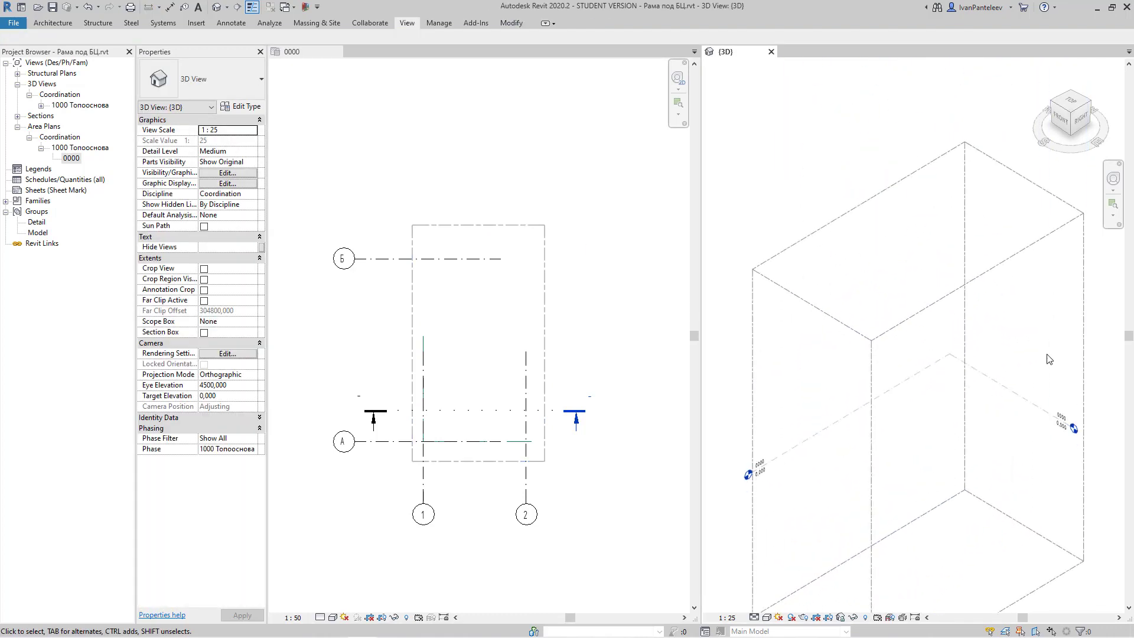
{"action": "middle_click_drag", "start_coordinate": [1046, 355], "coordinate": [1051, 241]}
Assign all four grids to Scope Box 13 and refit the scope box outline around their intersections
{"action": "left_click", "coordinate": [480, 191]}
{"action": "left_click", "coordinate": [423, 493]}
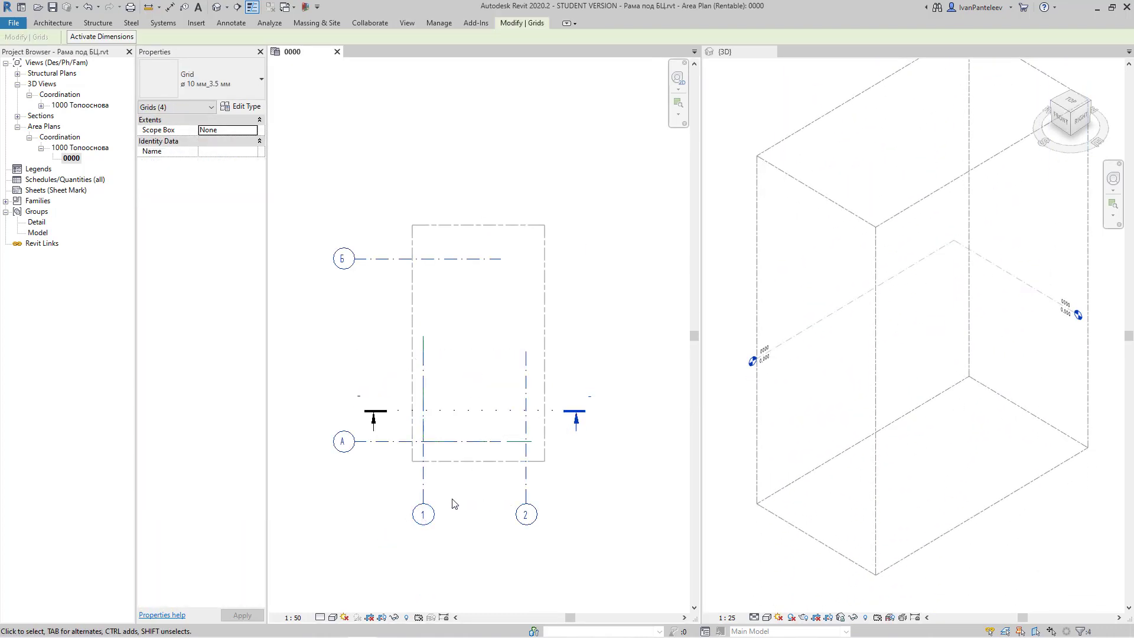
{"action": "left_click", "coordinate": [536, 23]}
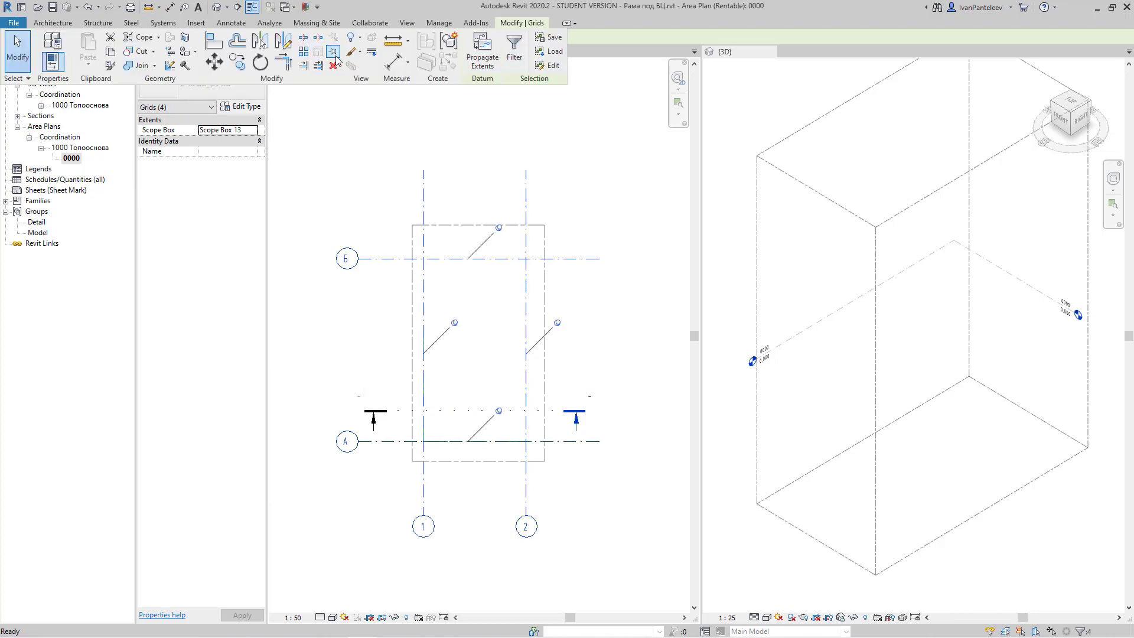
{"action": "left_click", "coordinate": [478, 461]}
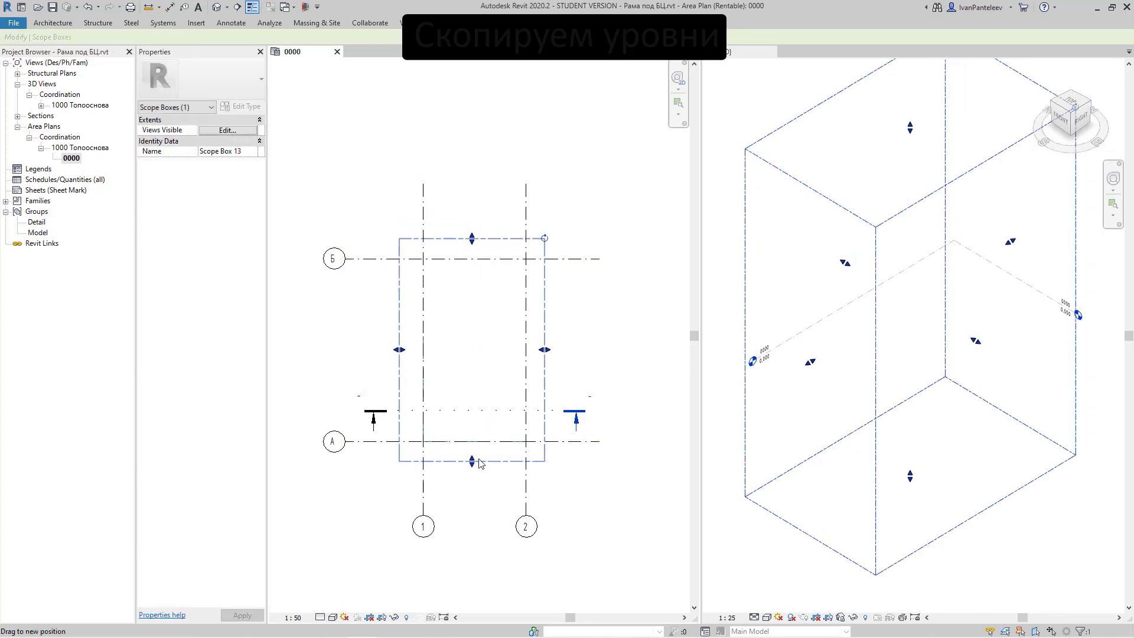
Open the section view from its plan marker and copy level 0000 downward by about 1400 mm
{"action": "right_click", "coordinate": [480, 410]}
{"action": "left_click", "coordinate": [524, 168]}
{"action": "left_click", "coordinate": [481, 332]}
{"action": "key", "text": "c"}
{"action": "key", "text": "o"}
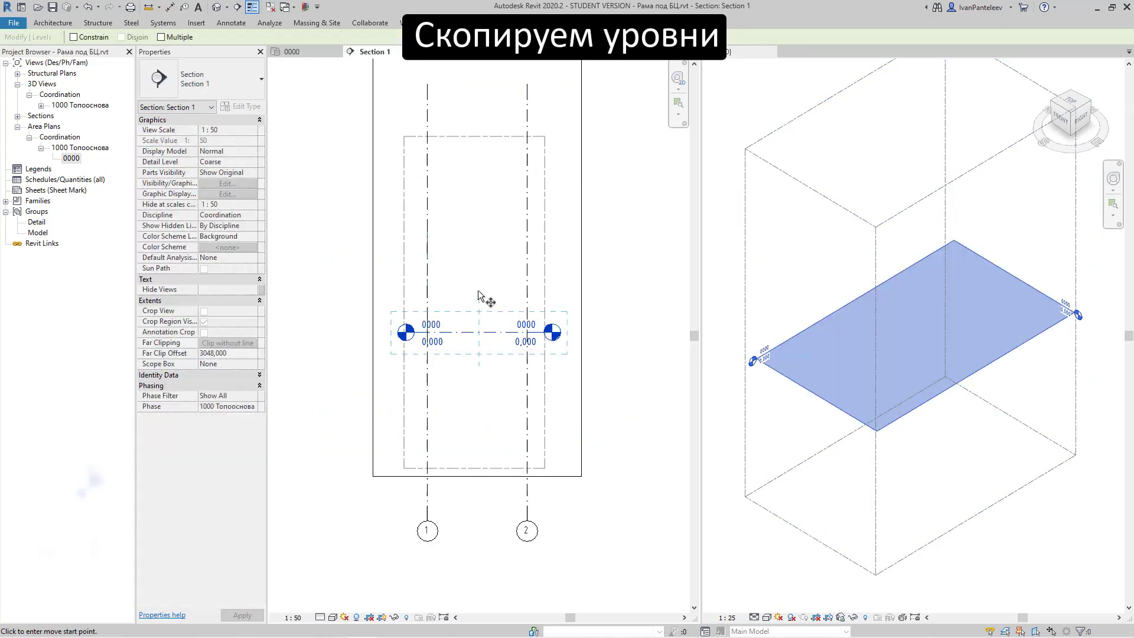
{"action": "left_click", "coordinate": [479, 291]}
{"action": "left_click", "coordinate": [478, 349]}
Set the lower level's elevation to -2.050 and rename the level -2,0500
{"action": "left_click", "coordinate": [438, 402]}
{"action": "type", "text": "-2.0"}
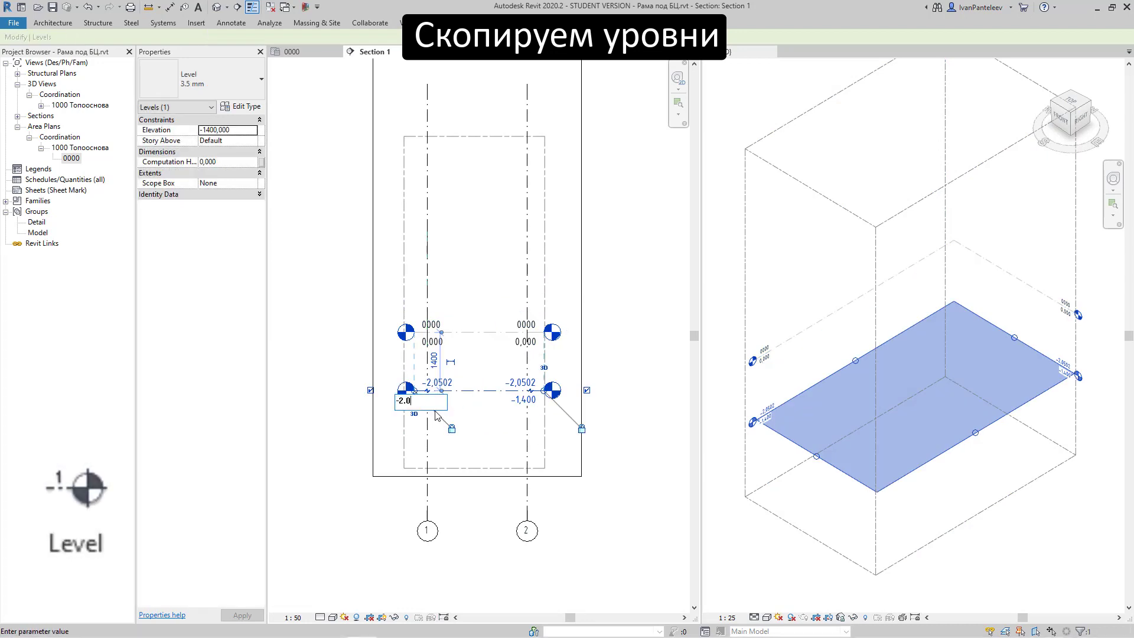
{"action": "type", "text": "50"}
{"action": "key", "text": "Return"}
{"action": "left_click", "coordinate": [441, 408]}
{"action": "type", "text": "-2,0500"}
{"action": "key", "text": "Return"}
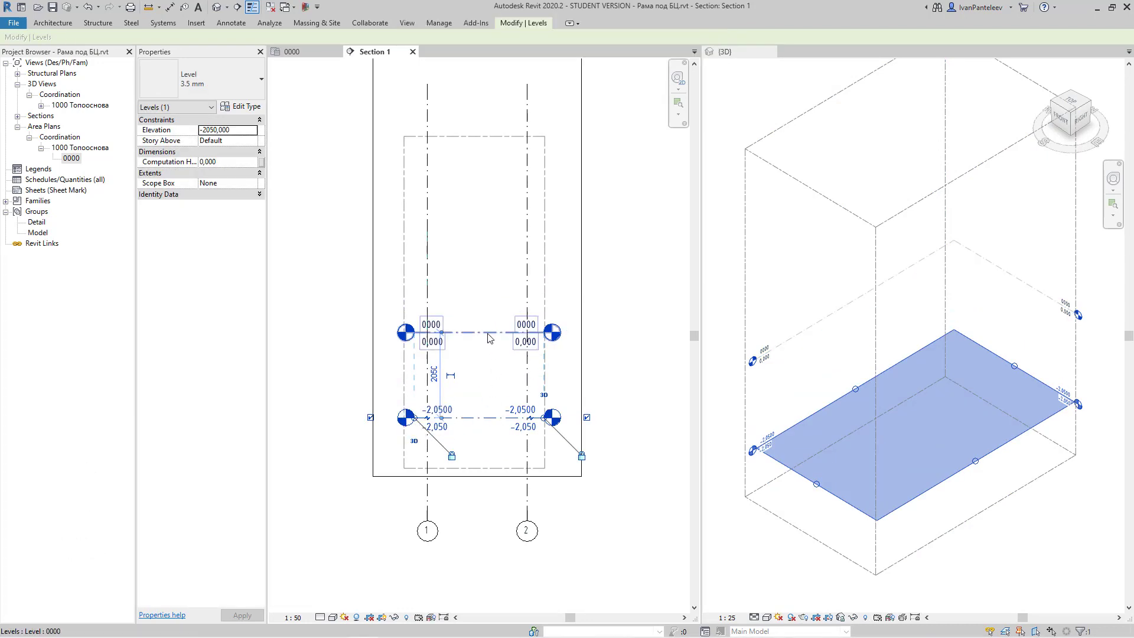
Copy level 0000 upward by about 2000 mm
{"action": "left_click", "coordinate": [484, 332]}
{"action": "key", "text": "c"}
{"action": "key", "text": "o"}
{"action": "left_click", "coordinate": [479, 356]}
{"action": "left_click", "coordinate": [478, 273]}
Set the upper level's elevation to 2.606 and name the level 2,6060
{"action": "left_click", "coordinate": [440, 262]}
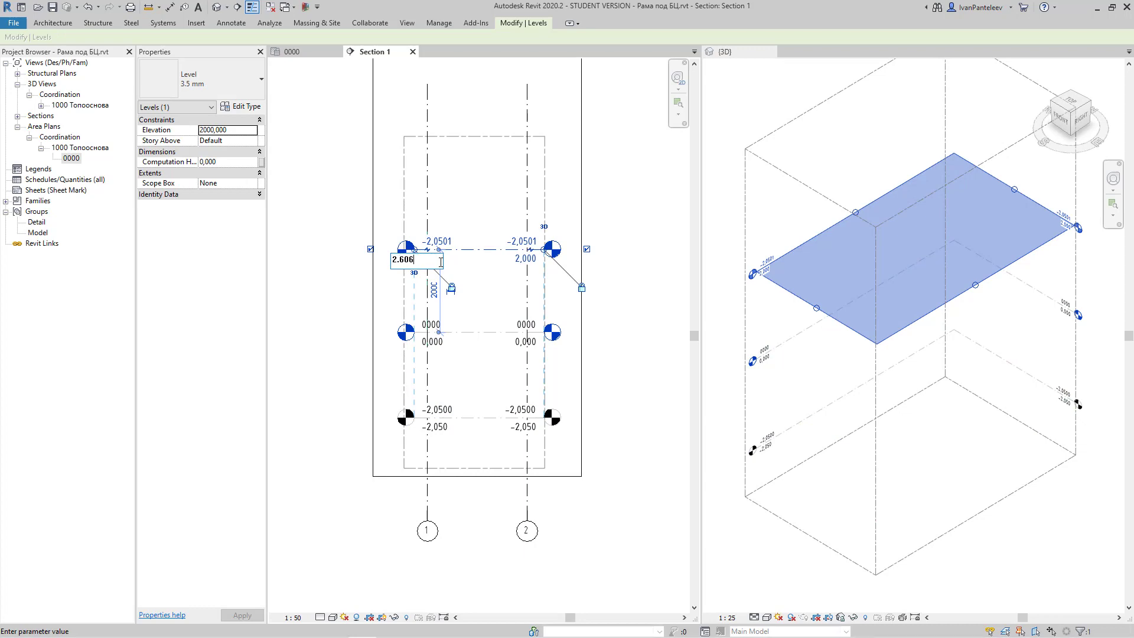
{"action": "type", "text": "2.606"}
{"action": "key", "text": "Return"}
{"action": "key", "text": "Return"}
Shrink the scope box vertically around the three levels and tighten the section's crop region
{"action": "left_click", "coordinate": [474, 137]}
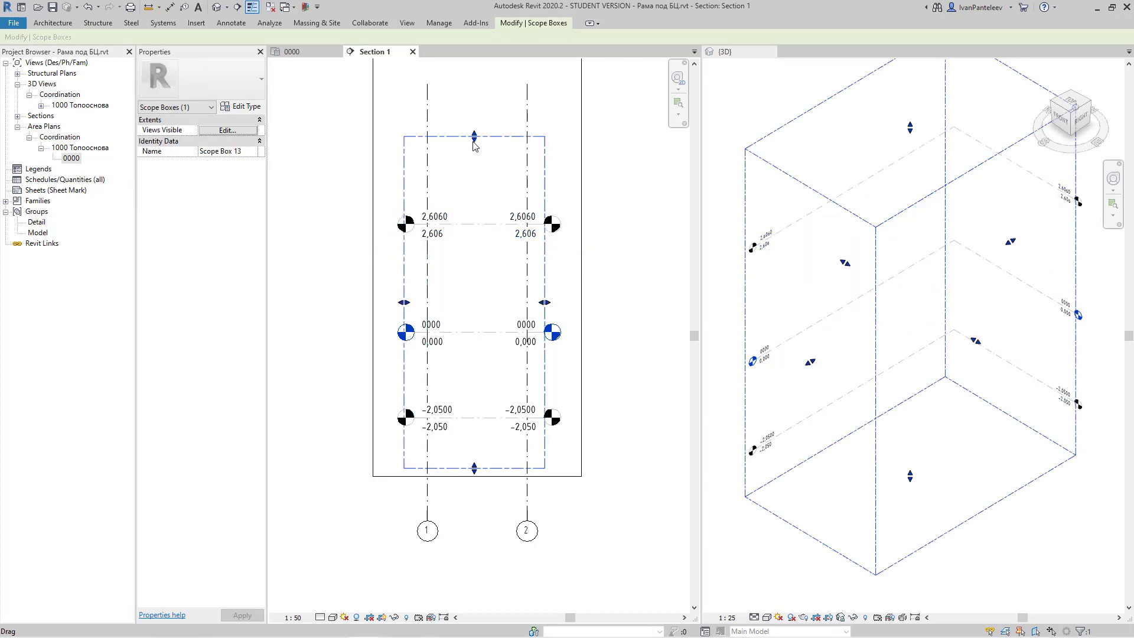
{"action": "left_click_drag", "start_coordinate": [474, 137], "coordinate": [475, 182]}
{"action": "left_click_drag", "start_coordinate": [474, 468], "coordinate": [480, 447]}
{"action": "left_click", "coordinate": [580, 448]}
{"action": "scroll", "coordinate": [579, 448], "scroll_direction": "down", "scroll_amount": 1}
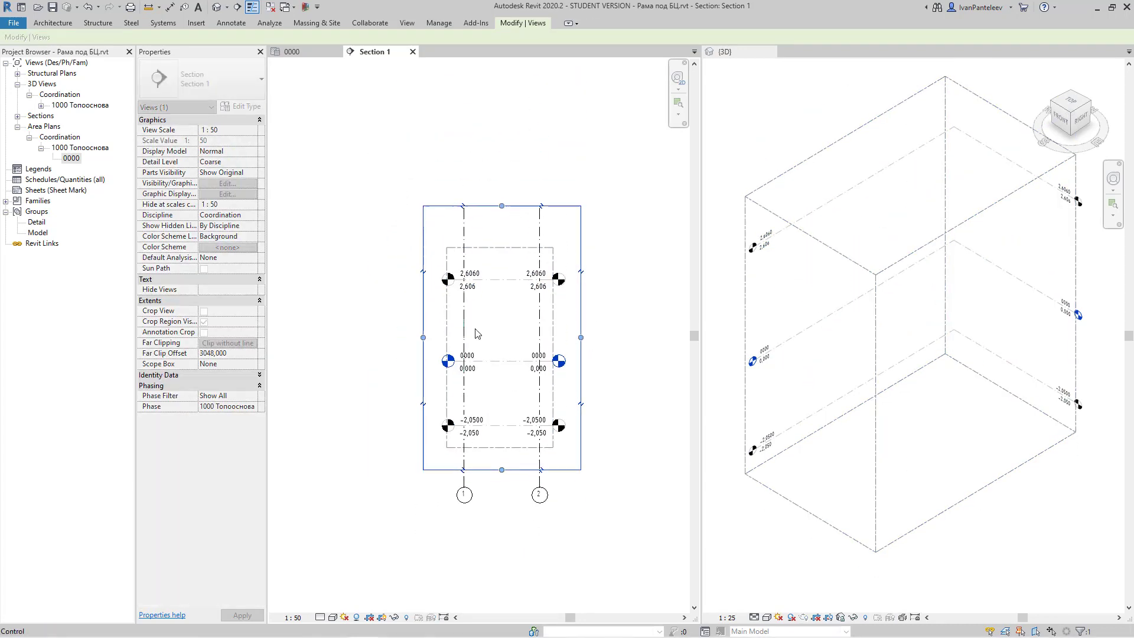
Assign the three levels to the scope box and close the section view
{"action": "left_click", "coordinate": [505, 422]}
{"action": "left_click", "coordinate": [220, 202]}
{"action": "left_click", "coordinate": [425, 71]}
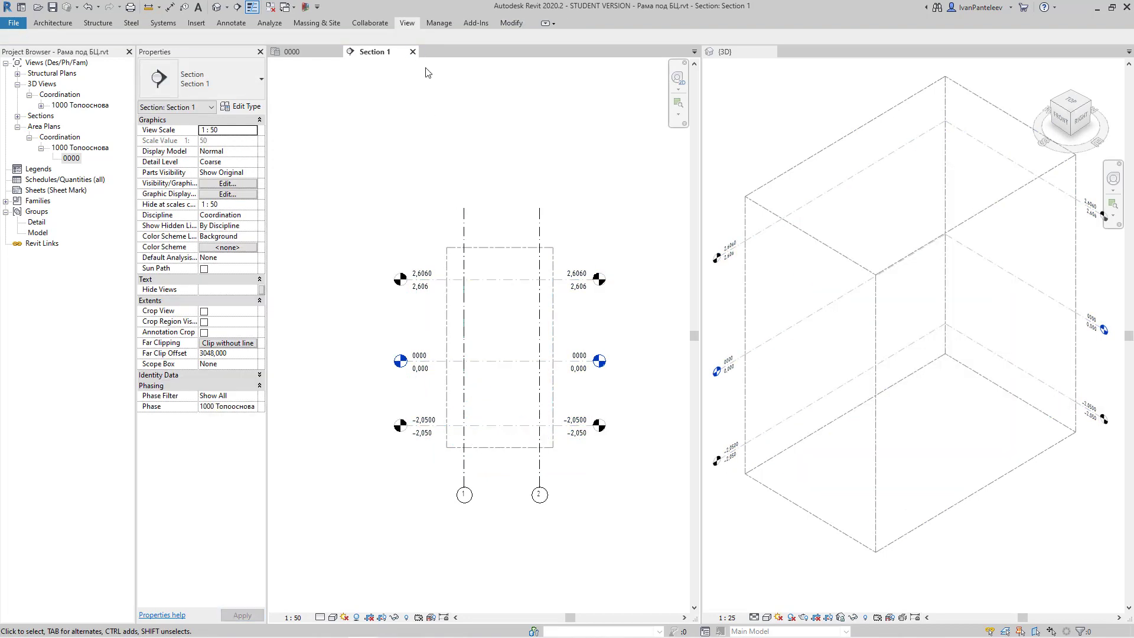
{"action": "left_click", "coordinate": [413, 52]}
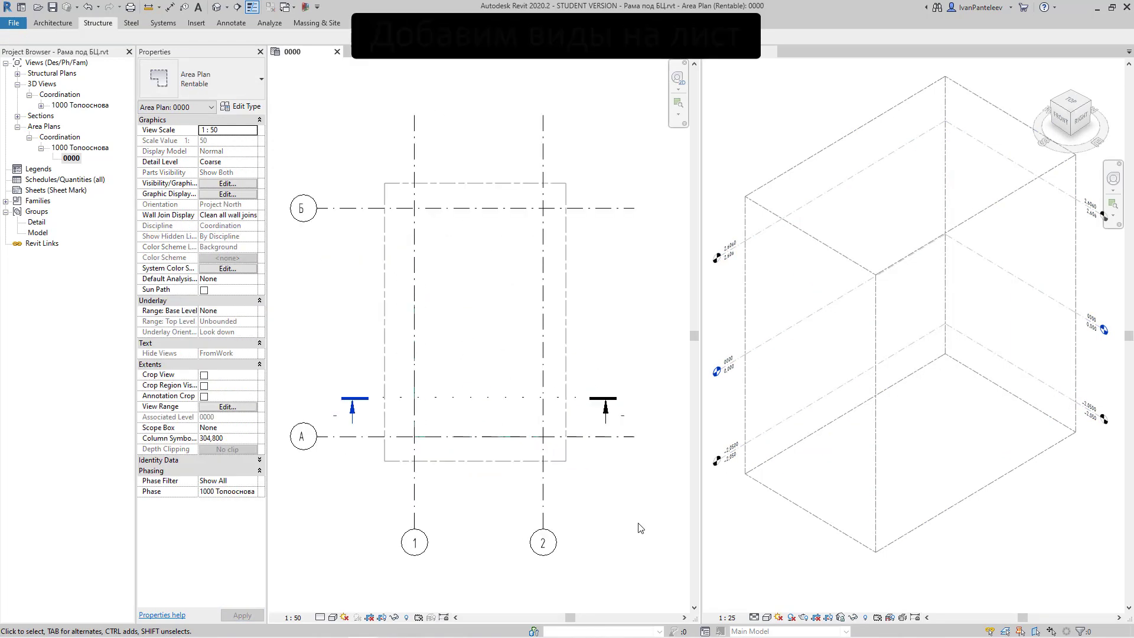
Create a new sheet and place the 0000 area plan on it
{"action": "right_click", "coordinate": [37, 189]}
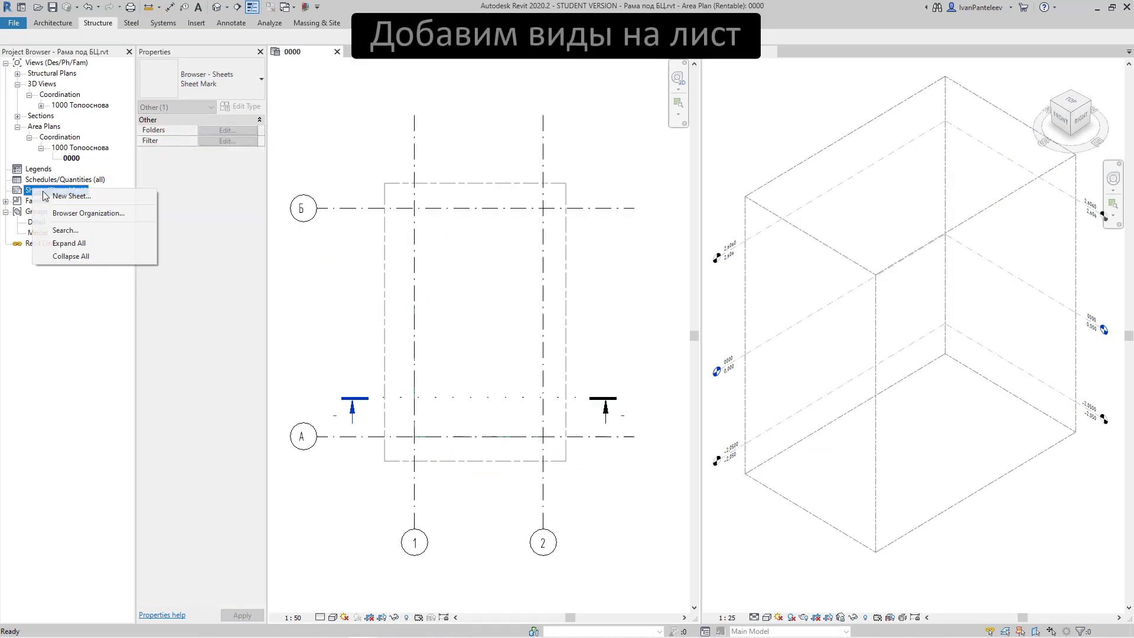
{"action": "left_click", "coordinate": [52, 197]}
{"action": "scroll", "coordinate": [660, 254], "scroll_direction": "down", "scroll_amount": 2}
{"action": "left_click", "coordinate": [600, 457]}
{"action": "left_click_drag", "start_coordinate": [72, 158], "coordinate": [464, 275]}
{"action": "left_click", "coordinate": [464, 274]}
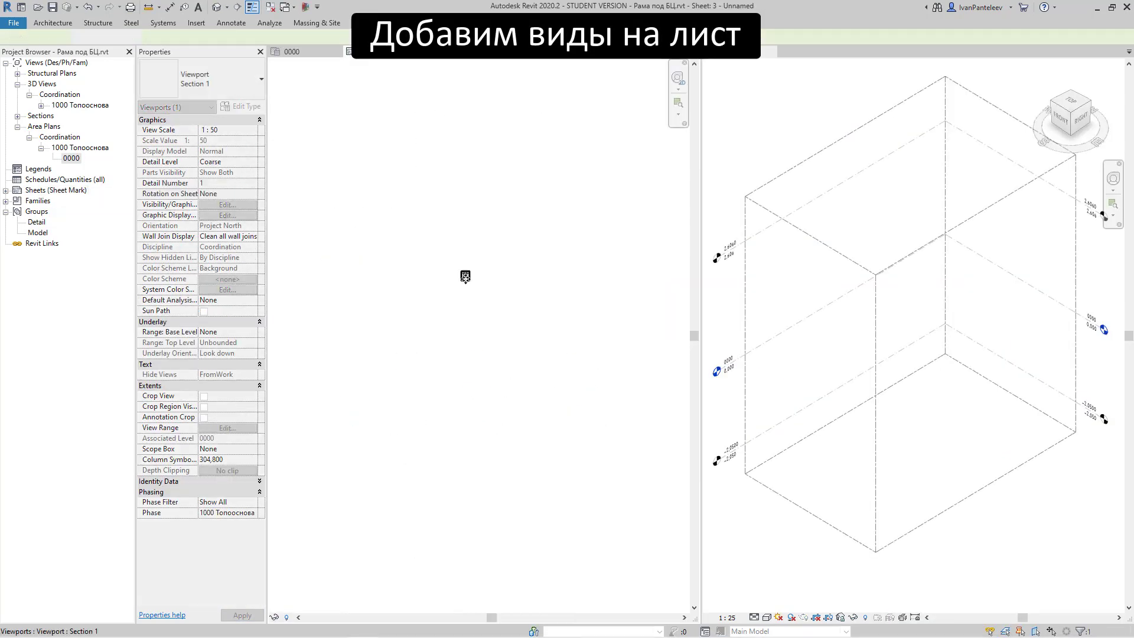
Add the Section 1 view to the sheet, aligned below the 0000 plan
{"action": "key", "text": "v"}
{"action": "key", "text": "v"}
{"action": "left_click", "coordinate": [527, 253]}
{"action": "left_click", "coordinate": [529, 403]}
{"action": "left_click", "coordinate": [455, 502]}
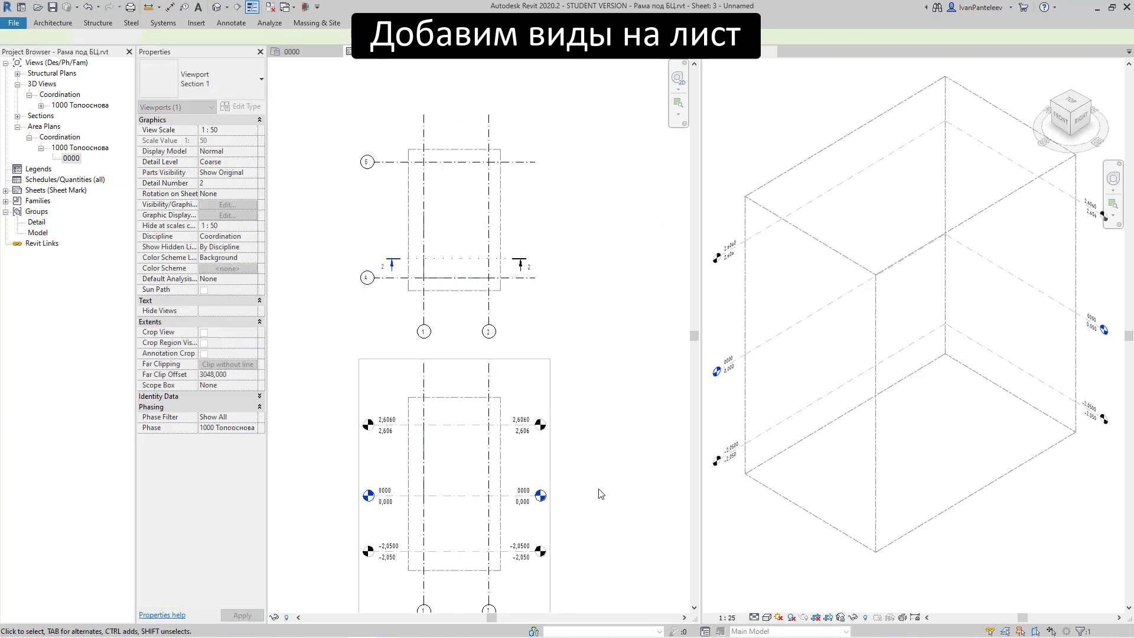
{"action": "left_click", "coordinate": [598, 490]}
Create a rentable area plan for level -2,0500 and set its view scale to 1:50
{"action": "middle_click_drag", "start_coordinate": [592, 466], "coordinate": [517, 449]}
{"action": "left_click", "coordinate": [406, 22]}
{"action": "left_click", "coordinate": [454, 50]}
{"action": "left_click", "coordinate": [479, 190]}
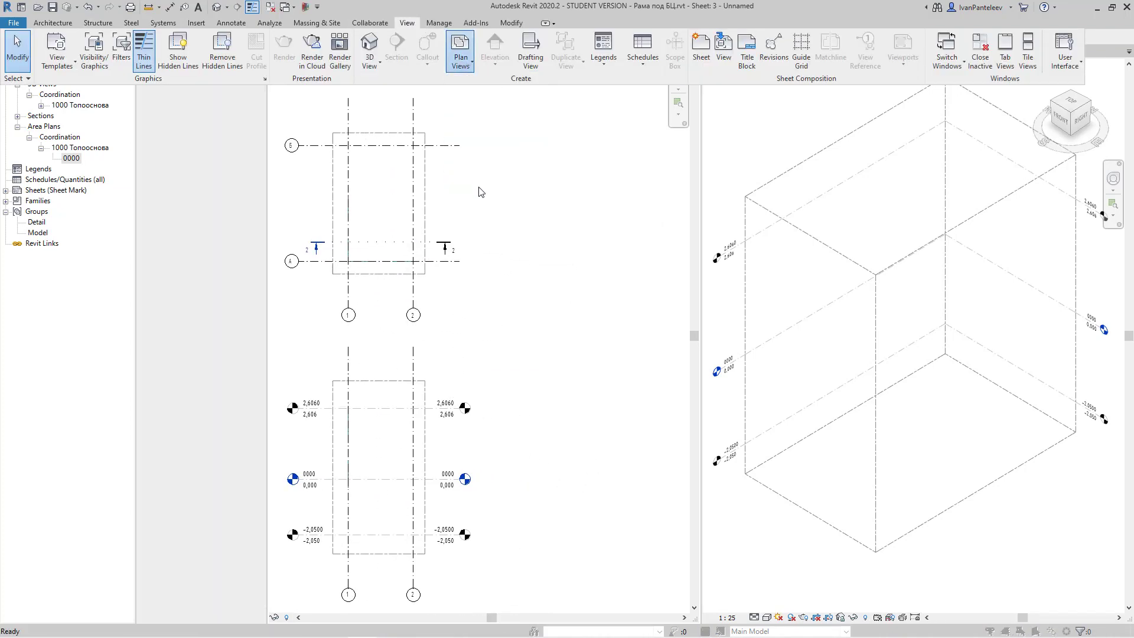
{"action": "left_click", "coordinate": [561, 441]}
{"action": "left_click", "coordinate": [597, 353]}
{"action": "left_click", "coordinate": [303, 618]}
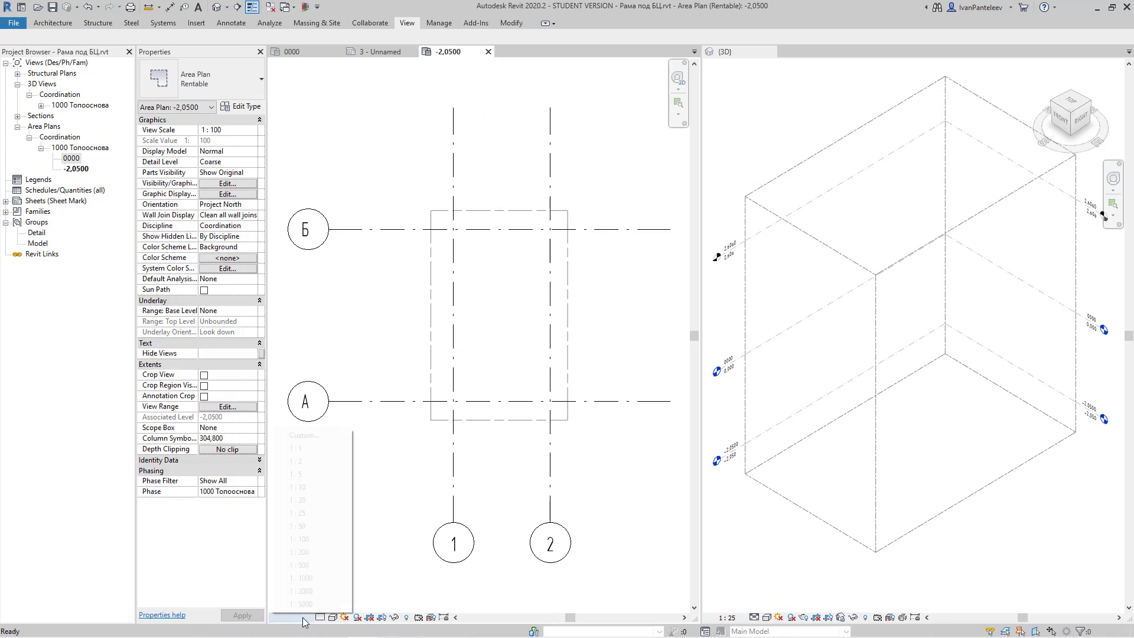
{"action": "left_click", "coordinate": [310, 526]}
Place the -2,0500 area plan on the sheet, aligned to the right of the 0000 plan
{"action": "left_click", "coordinate": [383, 52]}
{"action": "left_click", "coordinate": [541, 399]}
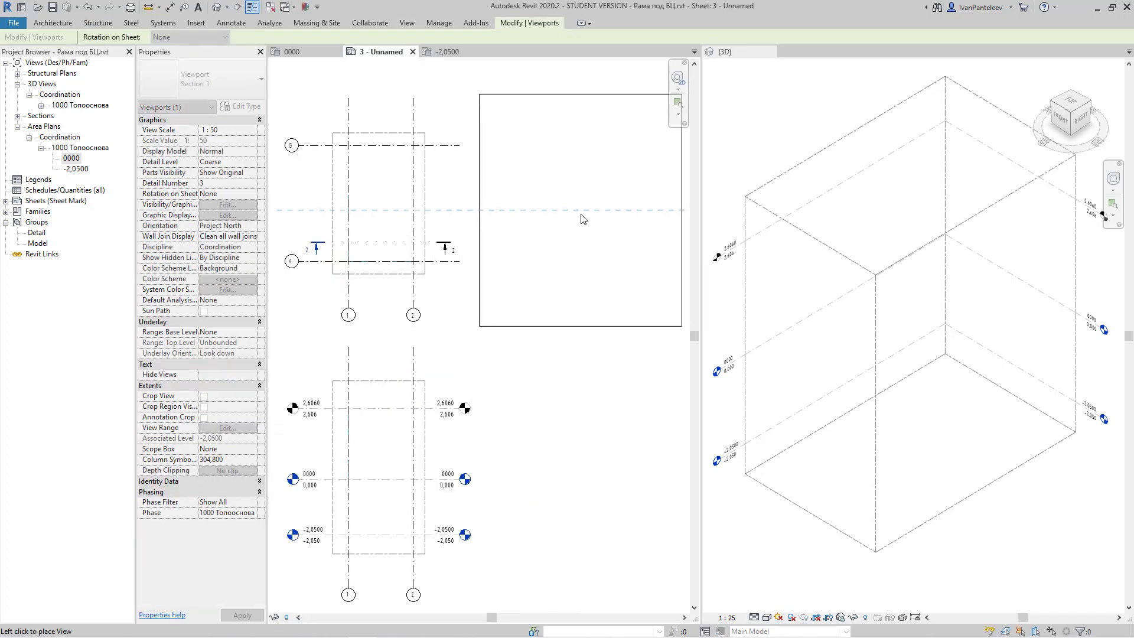
{"action": "left_click", "coordinate": [581, 218]}
Create a rentable area plan for level 2,6060 without automatic boundary lines and set its scale to 1:50
{"action": "left_click", "coordinate": [407, 22]}
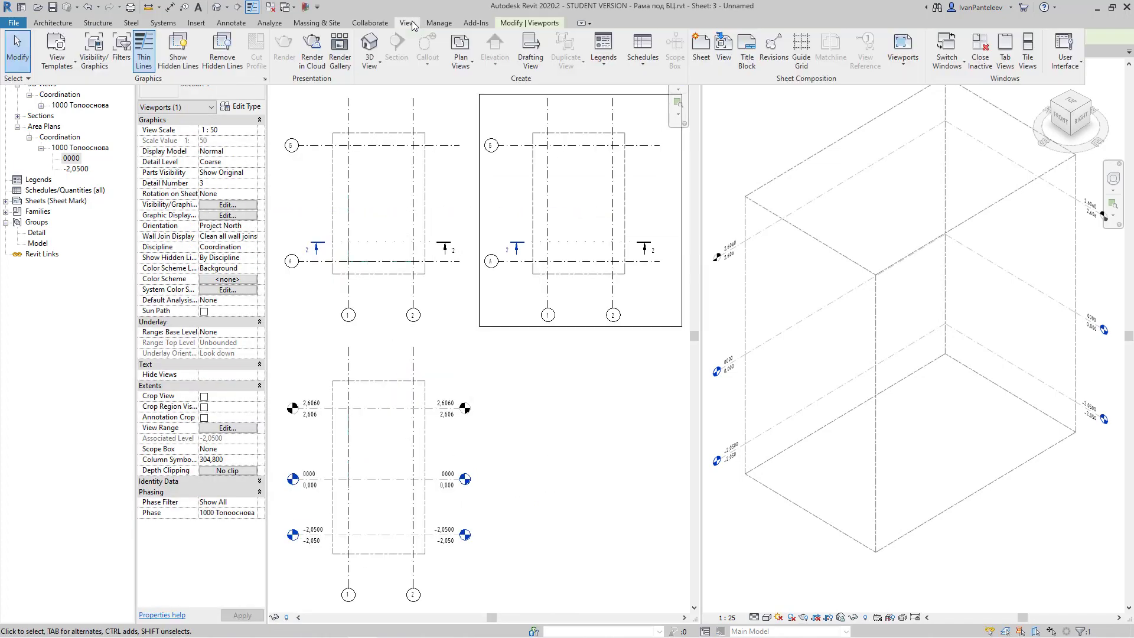
{"action": "left_click", "coordinate": [469, 71]}
{"action": "left_click", "coordinate": [490, 177]}
{"action": "left_click", "coordinate": [529, 444]}
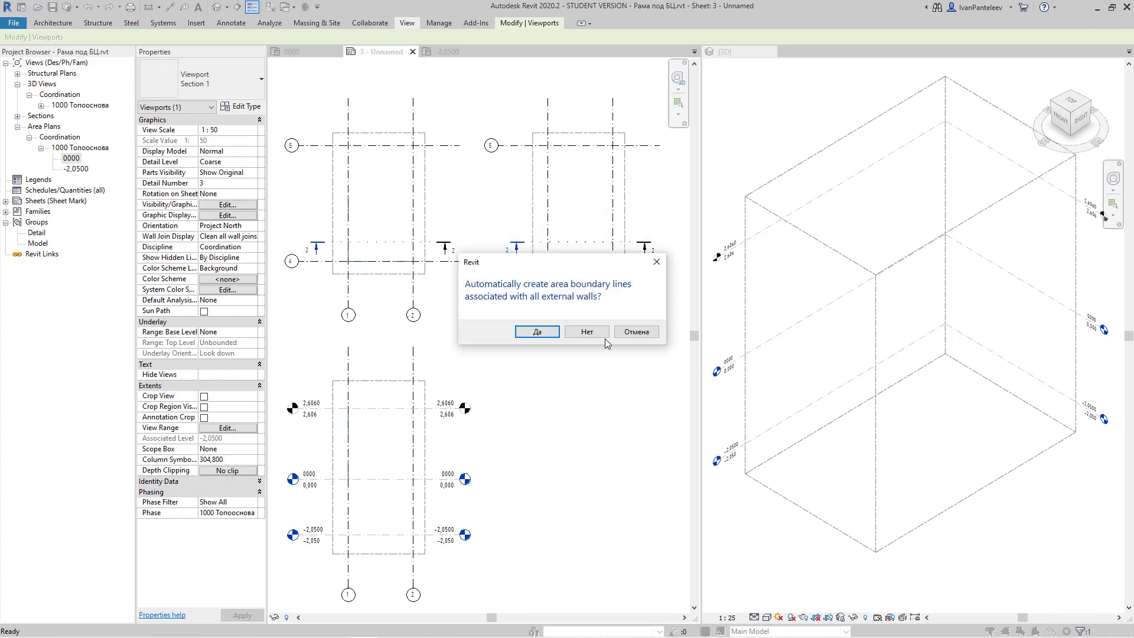
{"action": "left_click", "coordinate": [605, 338]}
{"action": "left_click", "coordinate": [293, 617]}
{"action": "left_click", "coordinate": [303, 521]}
Close the new plan view and place the 2,6060 area plan on the sheet beside the other plans
{"action": "left_click", "coordinate": [564, 52]}
{"action": "left_click", "coordinate": [407, 22]}
{"action": "left_click", "coordinate": [612, 56]}
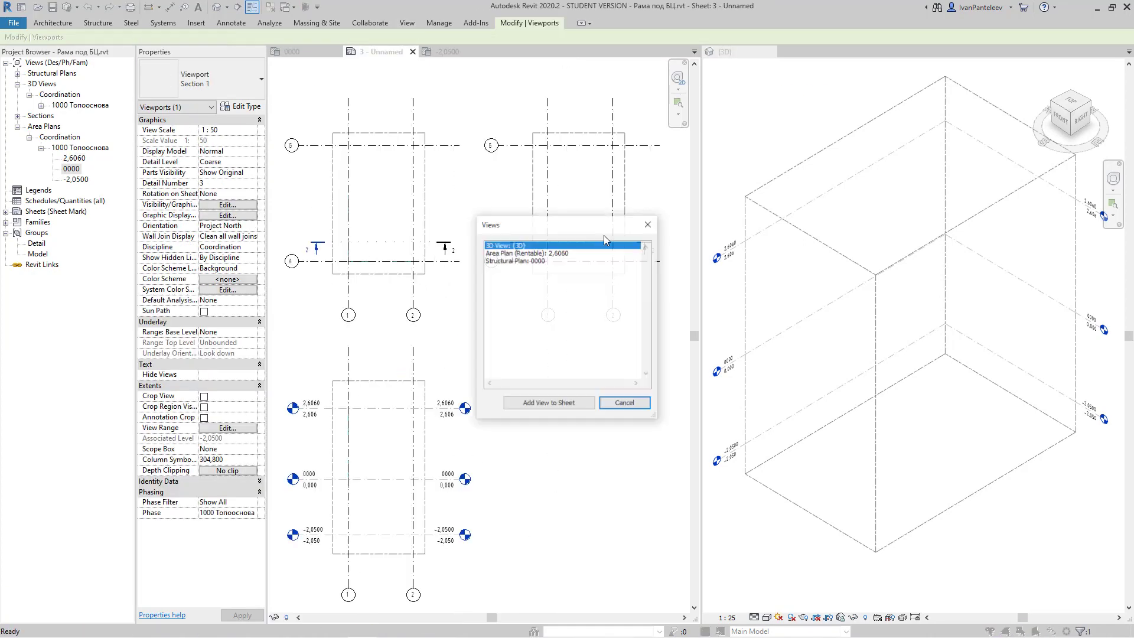
{"action": "left_click", "coordinate": [528, 253]}
{"action": "left_click", "coordinate": [542, 402]}
{"action": "left_click", "coordinate": [506, 260]}
Activate the -2,0500 plan on the sheet and place 20К1 structural columns by Height at the four grid intersections
{"action": "scroll", "coordinate": [594, 265], "scroll_direction": "up", "scroll_amount": 2}
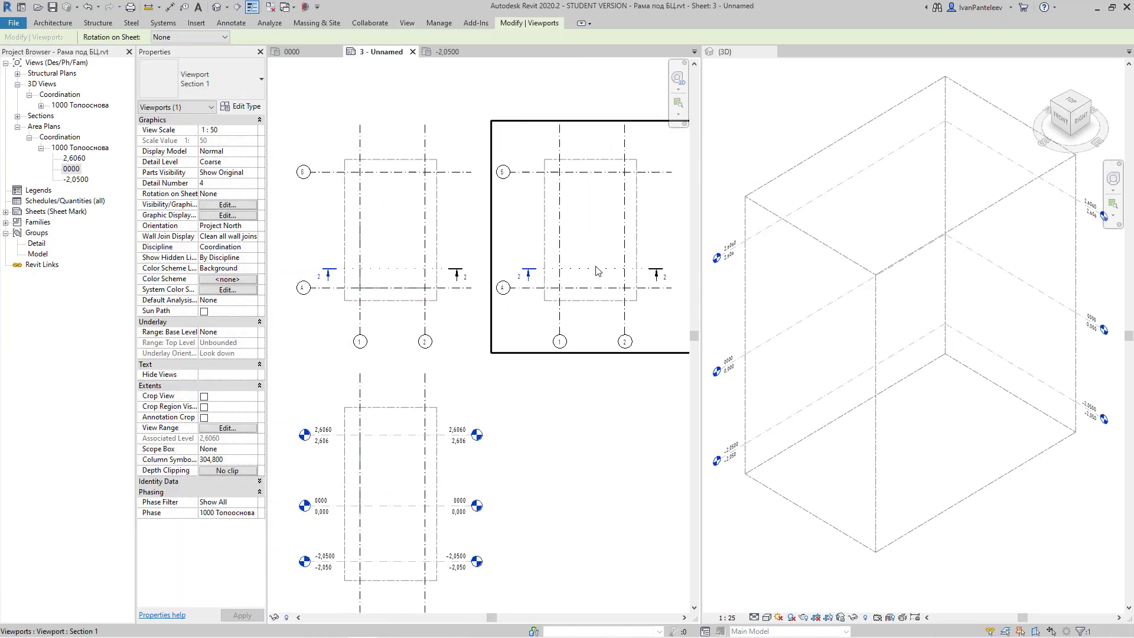
{"action": "middle_click_drag", "start_coordinate": [594, 265], "coordinate": [509, 313]}
{"action": "double_click", "coordinate": [509, 313]}
{"action": "left_click", "coordinate": [98, 23]}
{"action": "left_click", "coordinate": [100, 52]}
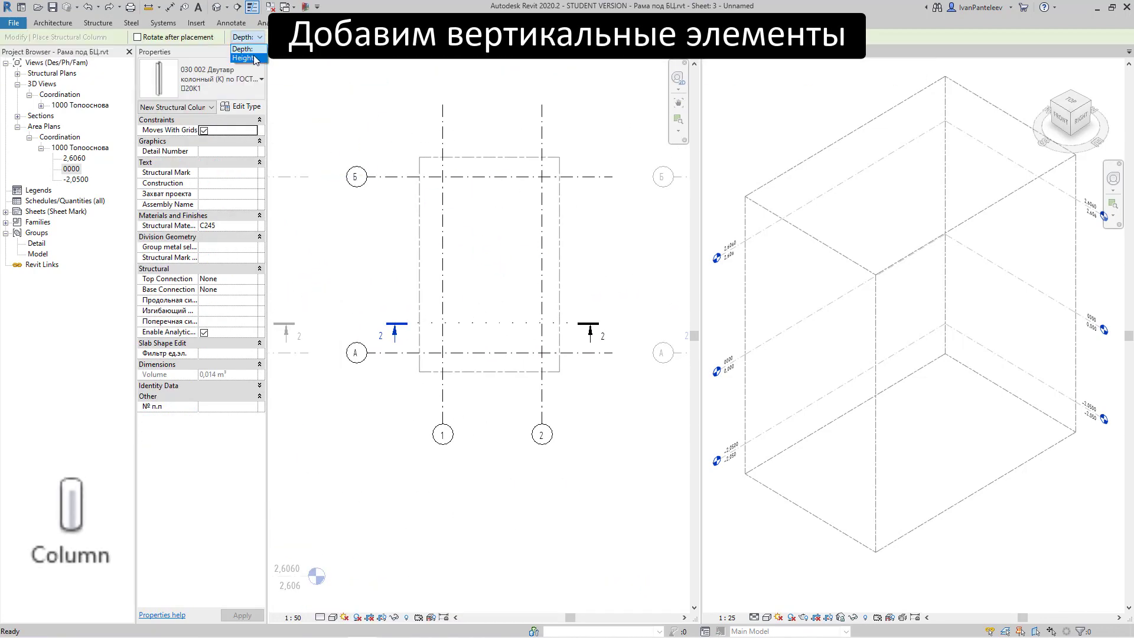
{"action": "left_click", "coordinate": [443, 176]}
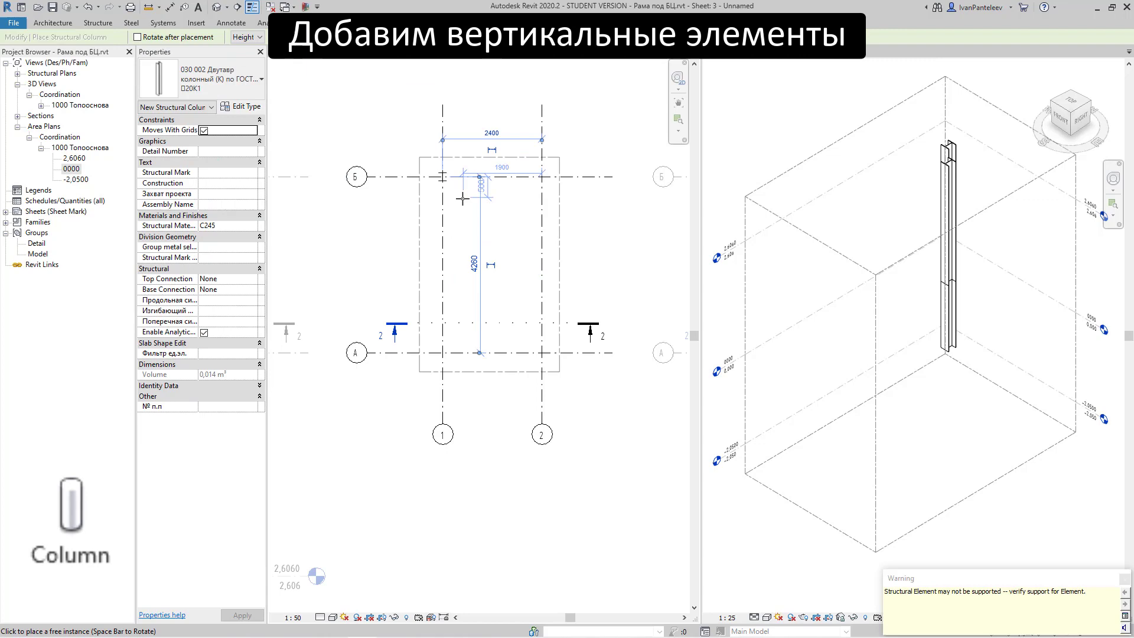
{"action": "left_click", "coordinate": [542, 176]}
{"action": "left_click", "coordinate": [541, 353]}
{"action": "left_click", "coordinate": [443, 352]}
{"action": "key", "text": "Escape"}
{"action": "key", "text": "Escape"}
Select all four columns, rotate them in place, and deactivate the plan viewport
{"action": "scroll", "coordinate": [797, 257], "scroll_direction": "up", "scroll_amount": 3}
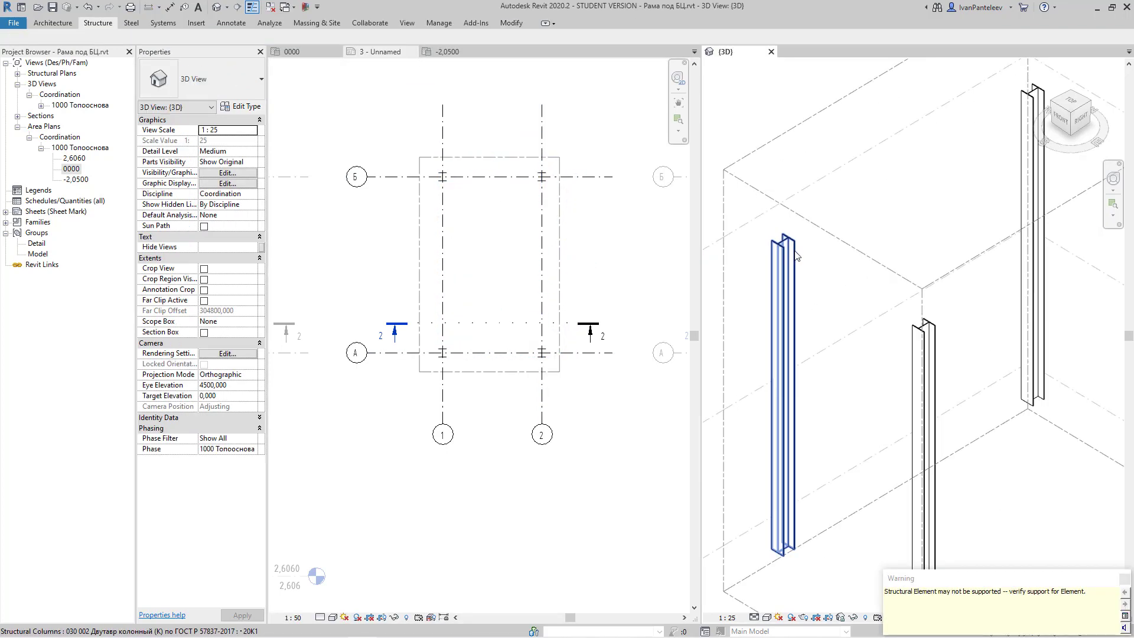
{"action": "scroll", "coordinate": [797, 259], "scroll_direction": "down", "scroll_amount": 4}
{"action": "left_click", "coordinate": [515, 262]}
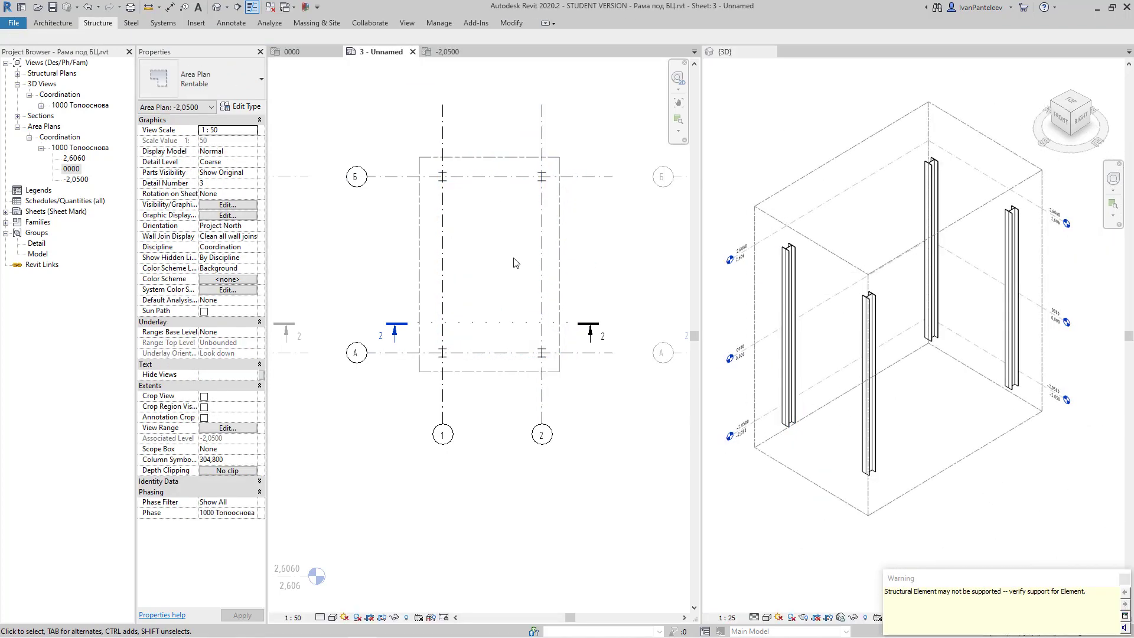
{"action": "left_click", "coordinate": [446, 350]}
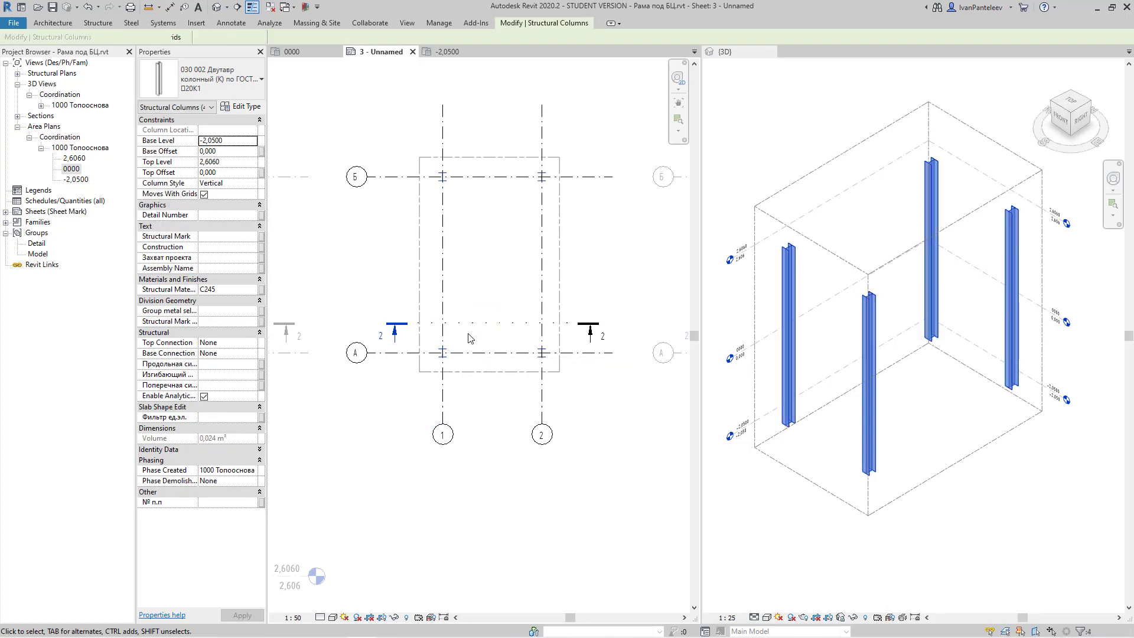
{"action": "left_click", "coordinate": [500, 284]}
{"action": "double_click", "coordinate": [585, 532]}
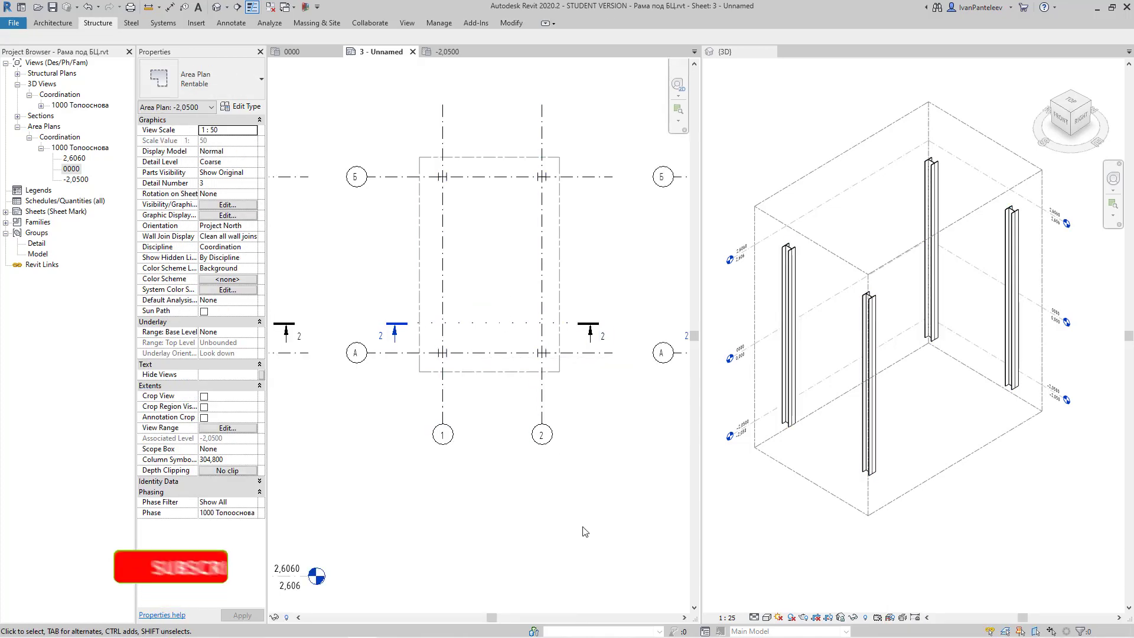
Activate the -2,0500 plan and place Крестовая связь 1 trusses between the columns along grids А and Б
{"action": "key", "text": "ctrl+z"}
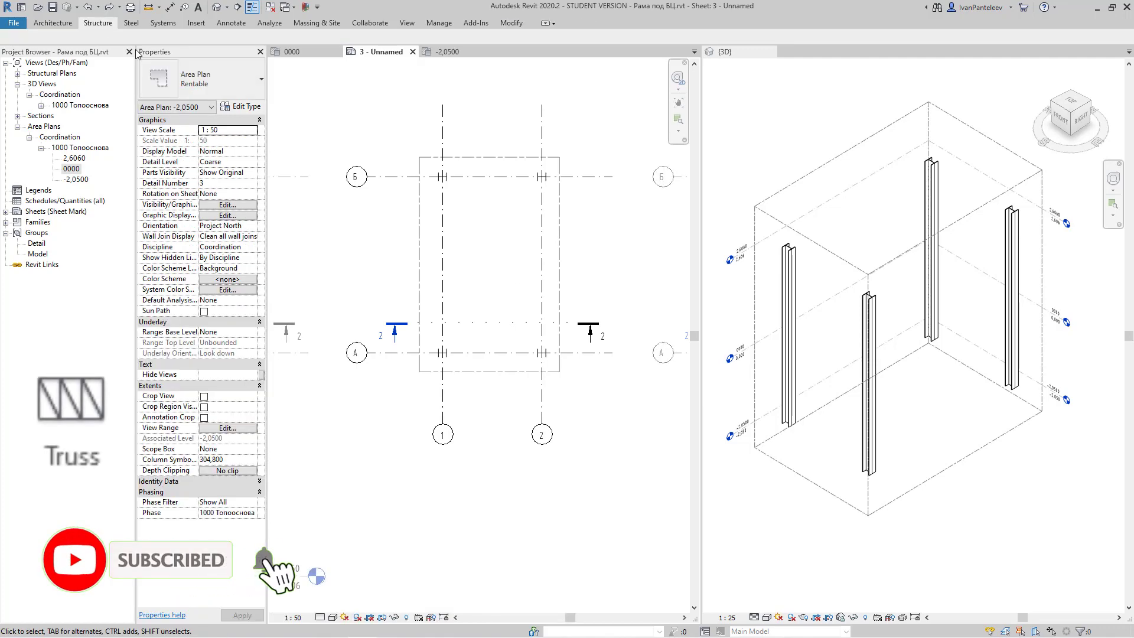
{"action": "left_click", "coordinate": [98, 22]}
{"action": "left_click", "coordinate": [154, 50]}
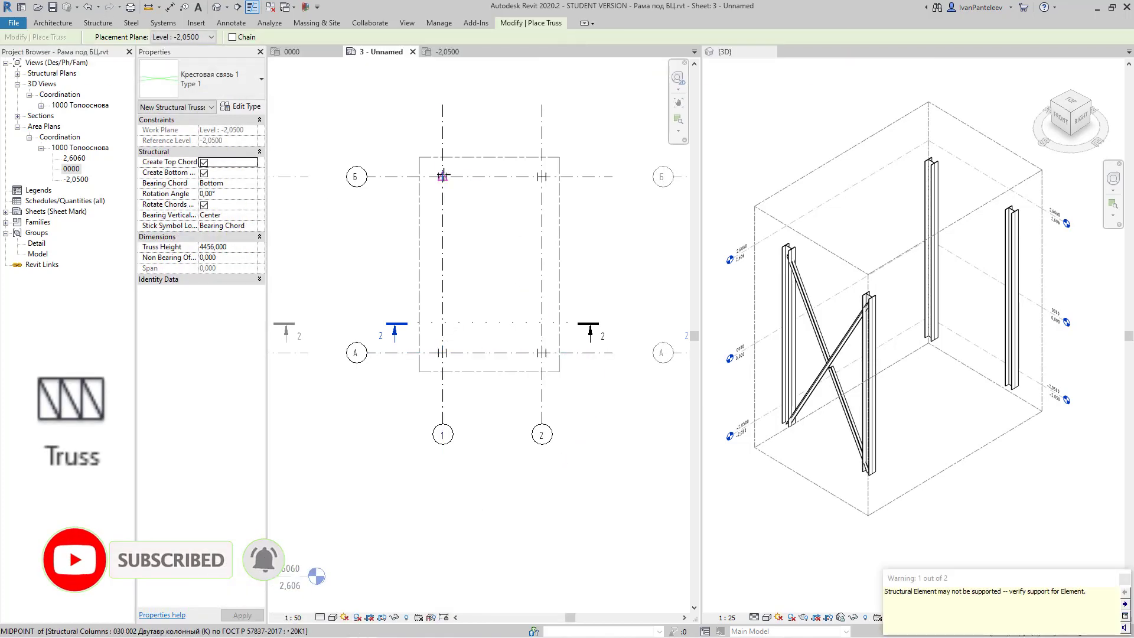
{"action": "left_click", "coordinate": [443, 176]}
{"action": "left_click", "coordinate": [541, 176]}
Place Крестовая связь 2 trusses between the columns along grids 1 and 2
{"action": "left_click", "coordinate": [230, 94]}
{"action": "left_click", "coordinate": [199, 181]}
{"action": "left_click", "coordinate": [443, 353]}
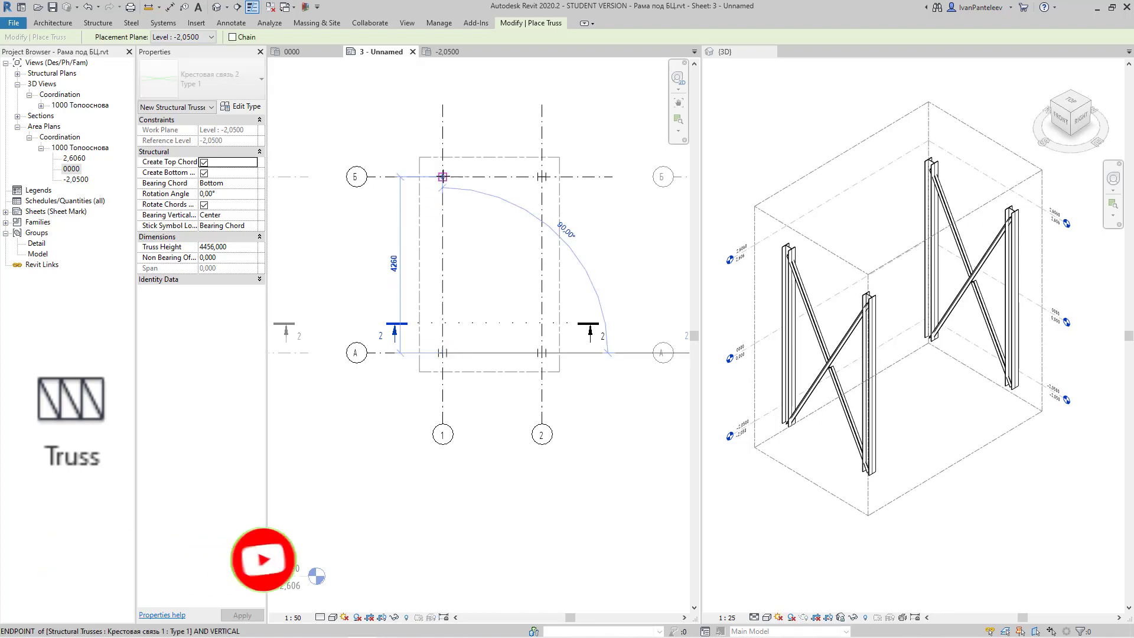
{"action": "left_click", "coordinate": [443, 176]}
{"action": "left_click", "coordinate": [542, 353]}
{"action": "left_click", "coordinate": [541, 176]}
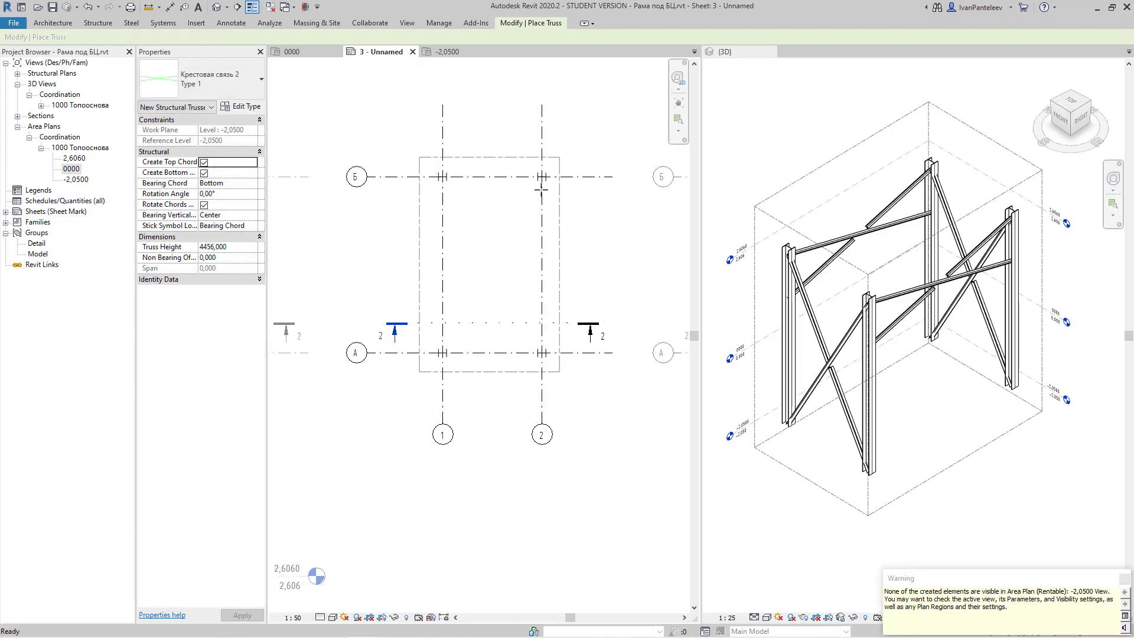
{"action": "key", "text": "Escape"}
{"action": "key", "text": "Escape"}
Set the top offset of all four structural columns to -240
{"action": "left_click", "coordinate": [788, 304]}
{"action": "left_click", "coordinate": [789, 316]}
{"action": "left_click", "coordinate": [875, 388], "text": "ctrl"}
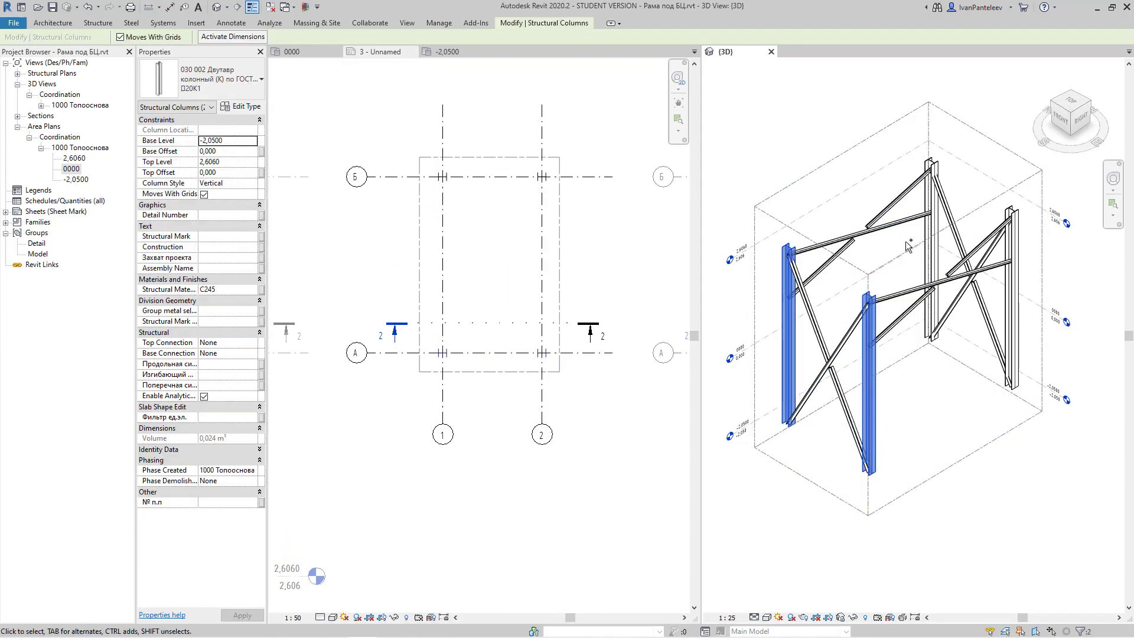
{"action": "left_click", "coordinate": [931, 242], "text": "ctrl"}
{"action": "left_click", "coordinate": [1016, 305], "text": "ctrl"}
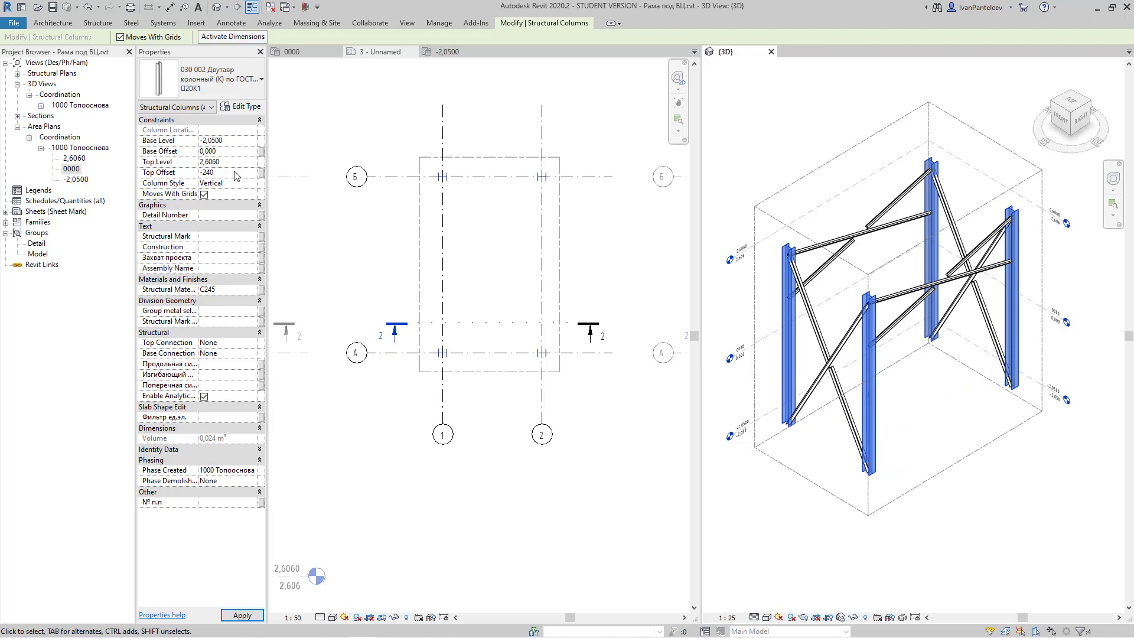
{"action": "left_click", "coordinate": [624, 362]}
{"action": "left_click", "coordinate": [938, 399]}
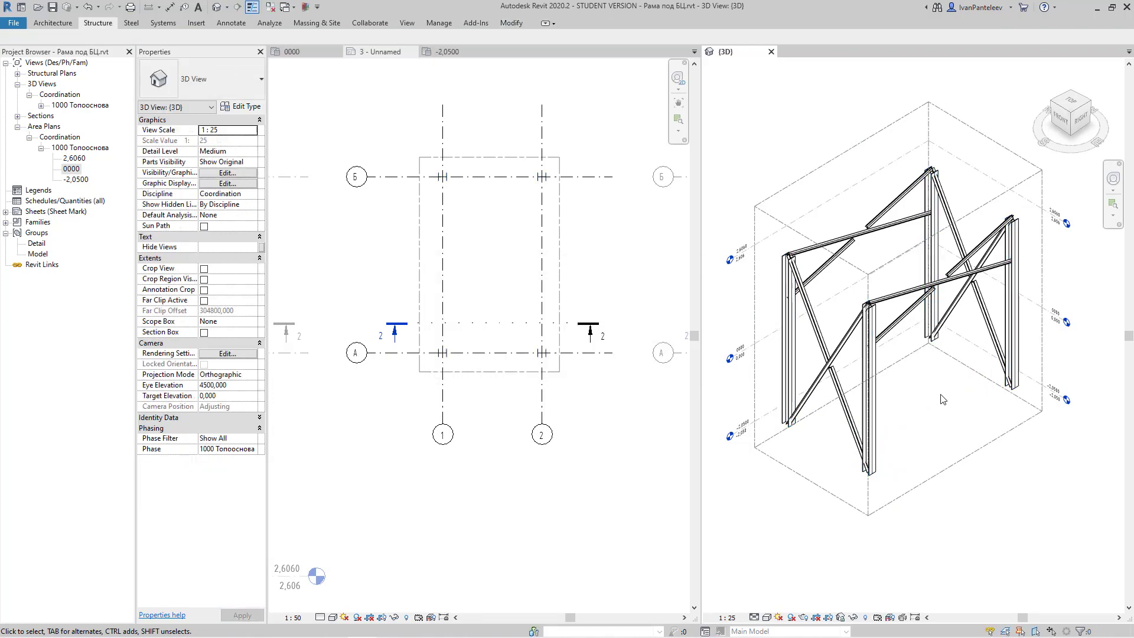
Temporarily hide the truss category in the 3D view so the individual bracing members can be edited
{"action": "left_click", "coordinate": [983, 312]}
{"action": "key", "text": "h"}
{"action": "key", "text": "c"}
Shorten the diagonal halves along grids 1 and 2, giving the upper pair an end extension of -200 and a start join cutback of 200
{"action": "left_click", "coordinate": [898, 320]}
{"action": "left_click", "coordinate": [841, 252], "text": "ctrl"}
{"action": "left_click", "coordinate": [230, 184]}
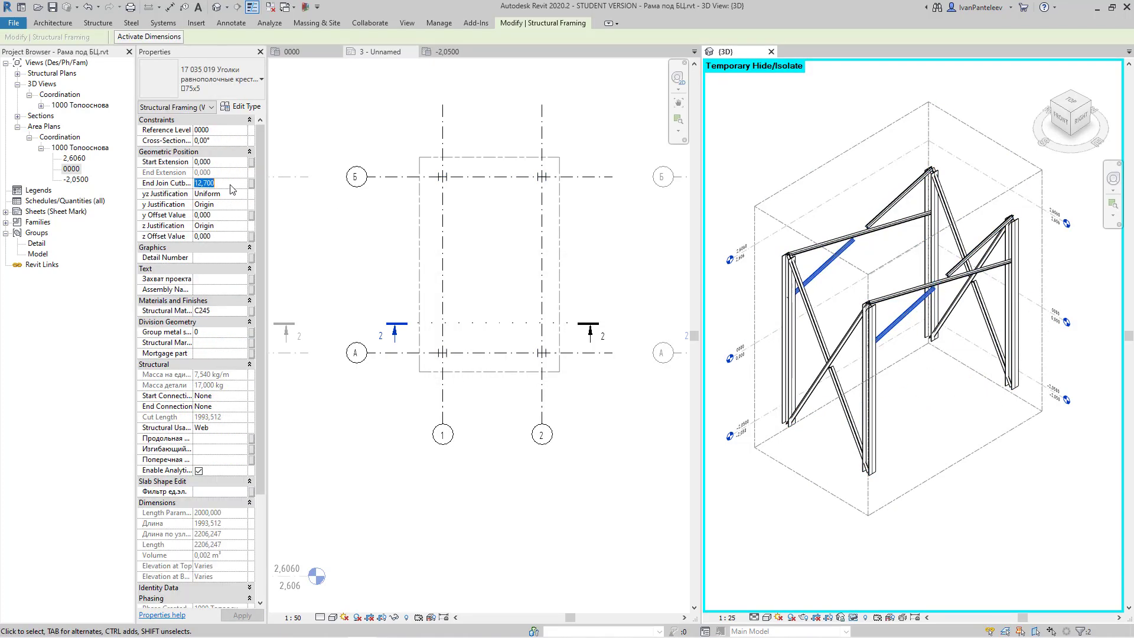
{"action": "left_click", "coordinate": [908, 202]}
{"action": "left_click", "coordinate": [219, 172]}
{"action": "type", "text": "-200"}
Shorten the ends of the two horizontal bracing members along grids 1 and 2
{"action": "left_click", "coordinate": [901, 293]}
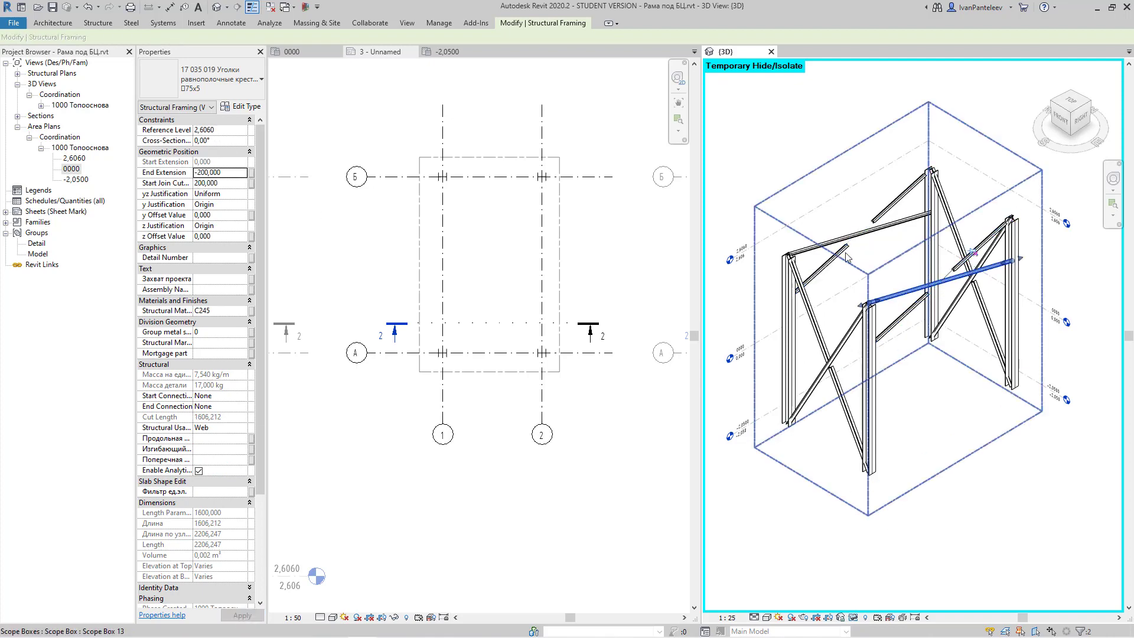
{"action": "left_click", "coordinate": [850, 236], "text": "ctrl"}
{"action": "left_click", "coordinate": [228, 163]}
{"action": "type", "text": "20"}
Shorten the lower halves of the split diagonals on grids А and Б by 200 where the braces cross
{"action": "left_click", "coordinate": [866, 467]}
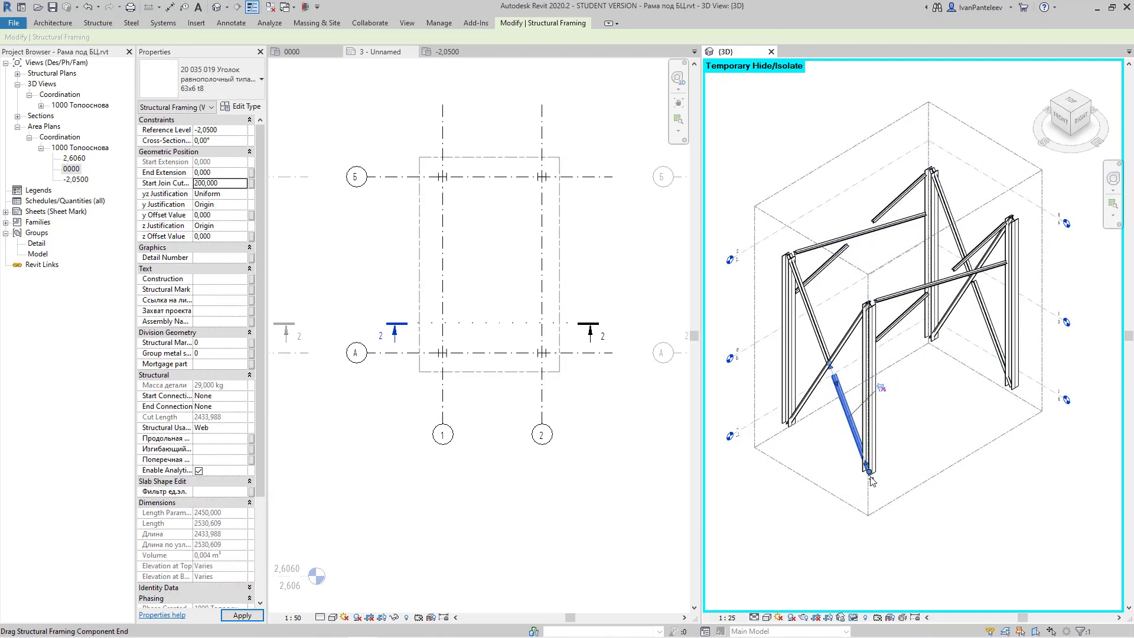
{"action": "scroll", "coordinate": [813, 271], "scroll_direction": "up", "scroll_amount": 1}
{"action": "left_click", "coordinate": [1017, 339]}
{"action": "left_click", "coordinate": [225, 182]}
{"action": "type", "text": "-200"}
Set the start and end extensions of the continuous diagonal brace on grid Б to 200
{"action": "left_click", "coordinate": [987, 300]}
{"action": "left_click", "coordinate": [229, 162]}
{"action": "type", "text": "-200"}
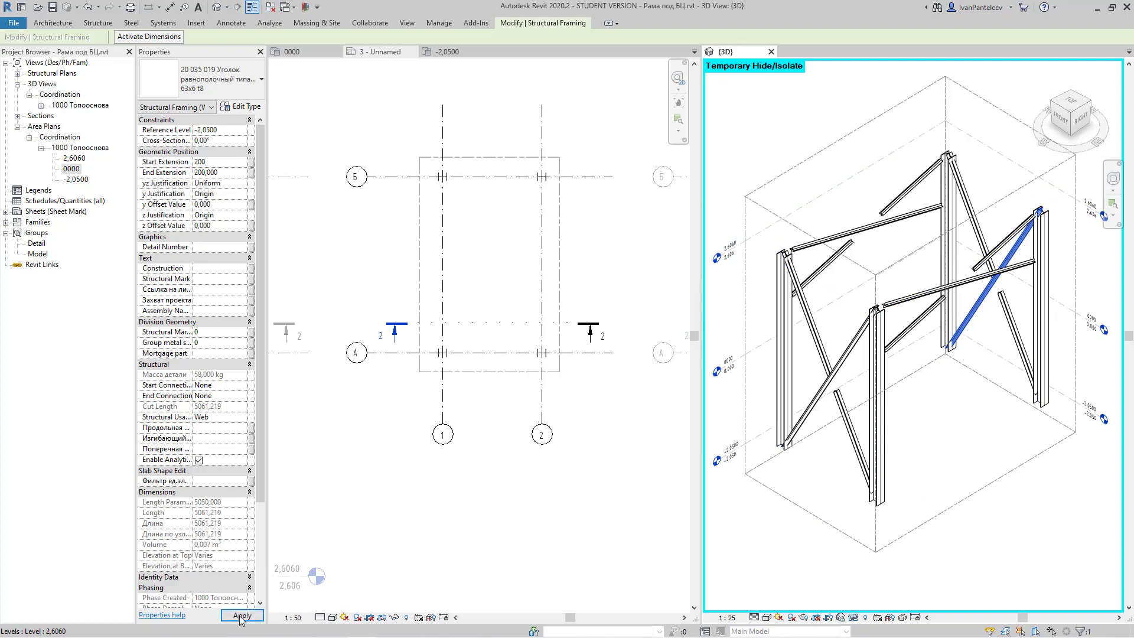
Shorten the upper halves of the split diagonals on grids Б and А at the crossing, using -200 for the grid Б brace
{"action": "left_click", "coordinate": [973, 216]}
{"action": "left_click", "coordinate": [229, 163]}
{"action": "type", "text": "-200"}
{"action": "left_click", "coordinate": [970, 438]}
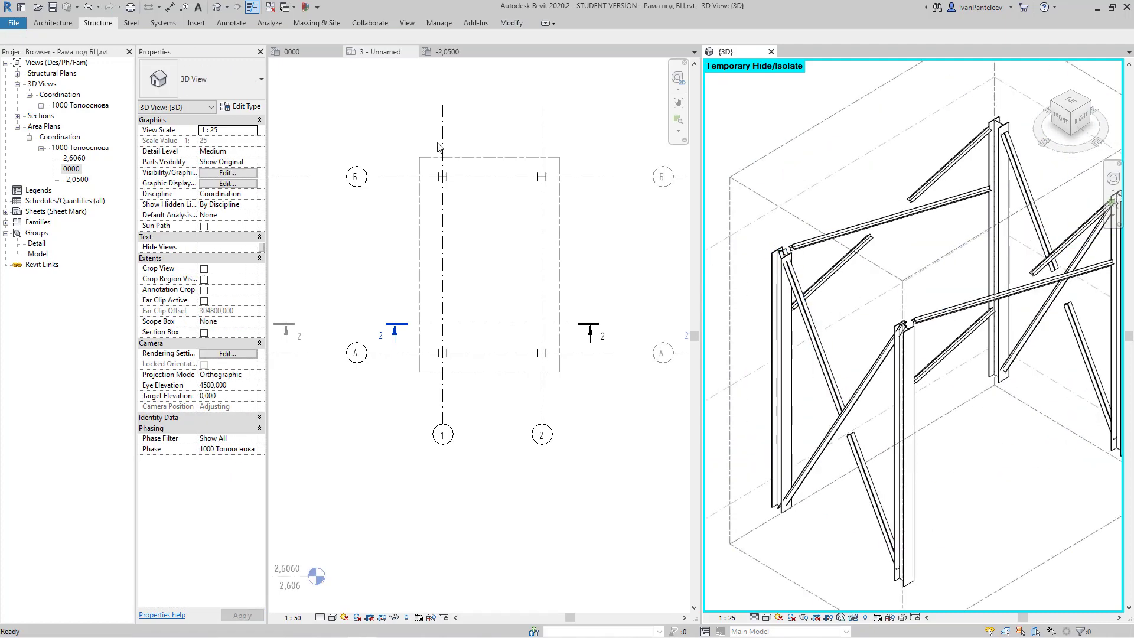
{"action": "left_click", "coordinate": [815, 331]}
{"action": "left_click", "coordinate": [831, 372]}
{"action": "left_click", "coordinate": [964, 403]}
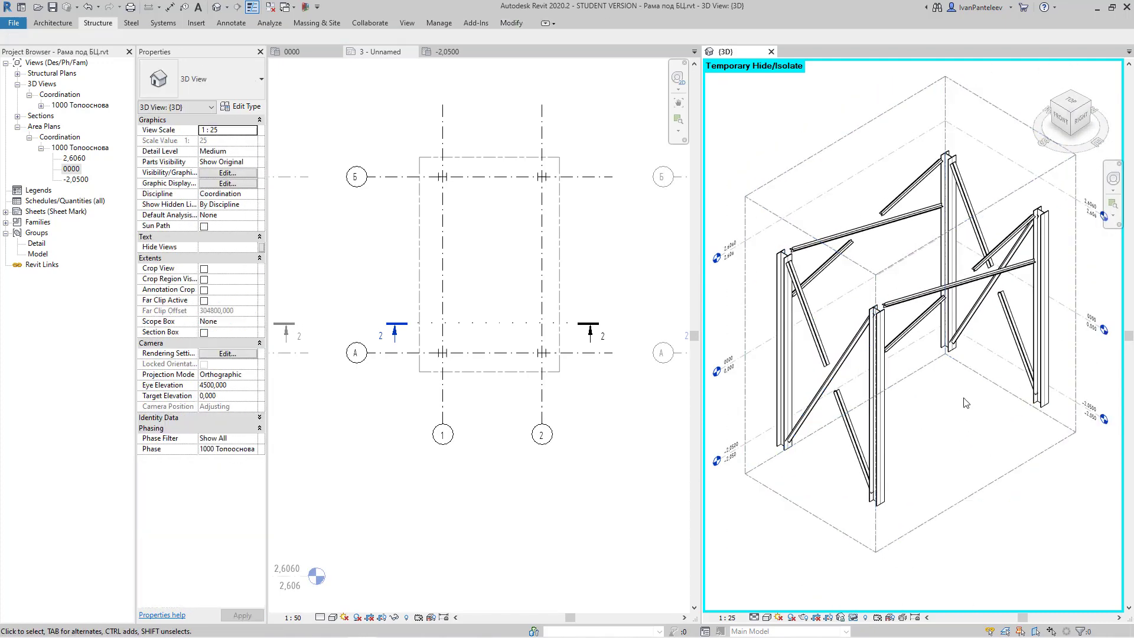
Activate the 2,6060 plan on the sheet and place Швеллер с уклоном полок 24 beams along grids Б and А
{"action": "double_click", "coordinate": [503, 294]}
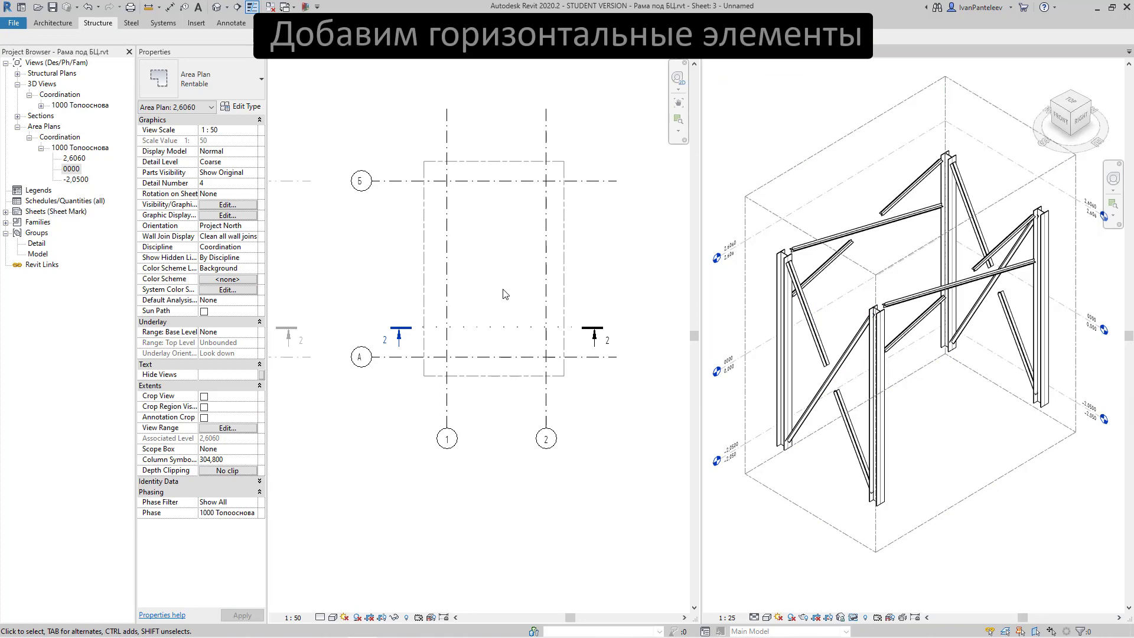
{"action": "key", "text": "b"}
{"action": "key", "text": "m"}
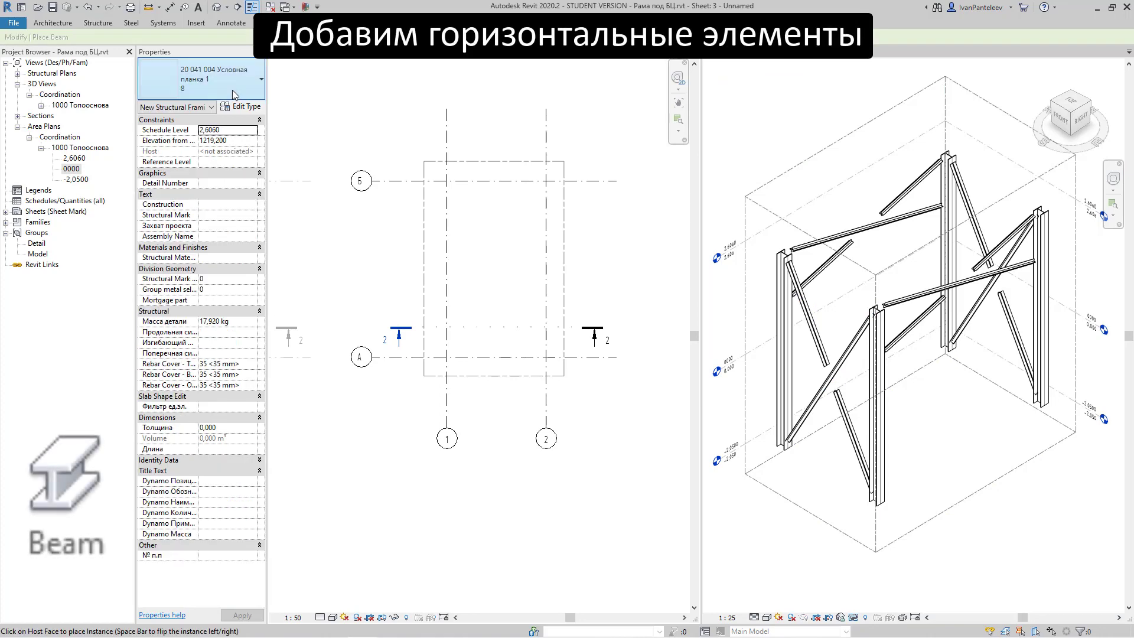
{"action": "key", "text": "Escape"}
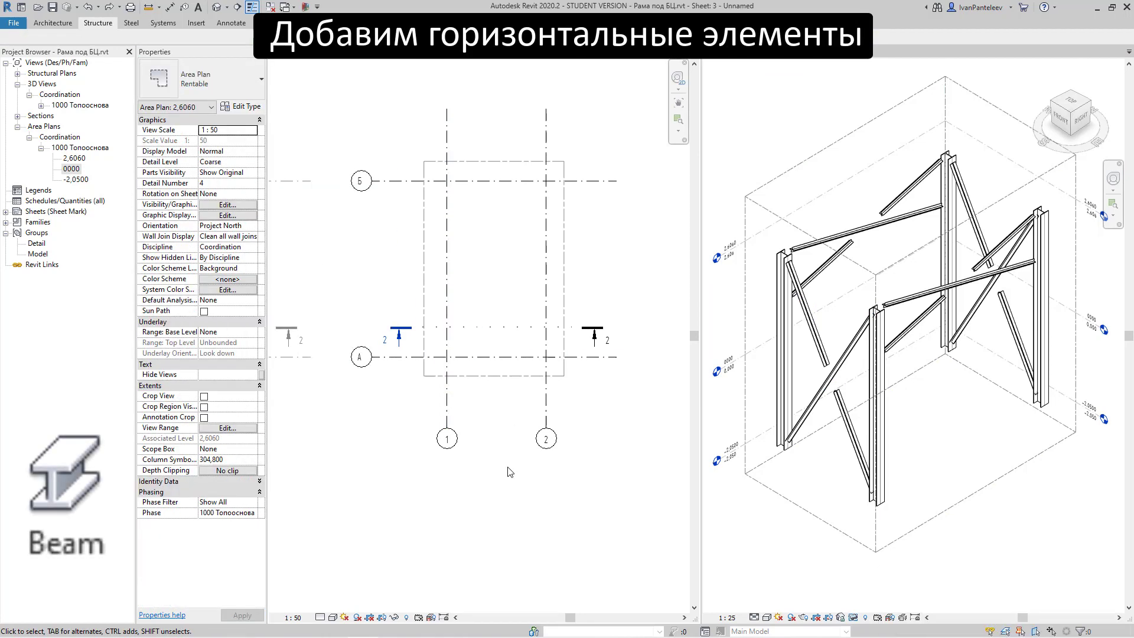
{"action": "key", "text": "b"}
{"action": "key", "text": "m"}
{"action": "left_click", "coordinate": [447, 180]}
{"action": "left_click", "coordinate": [546, 180]}
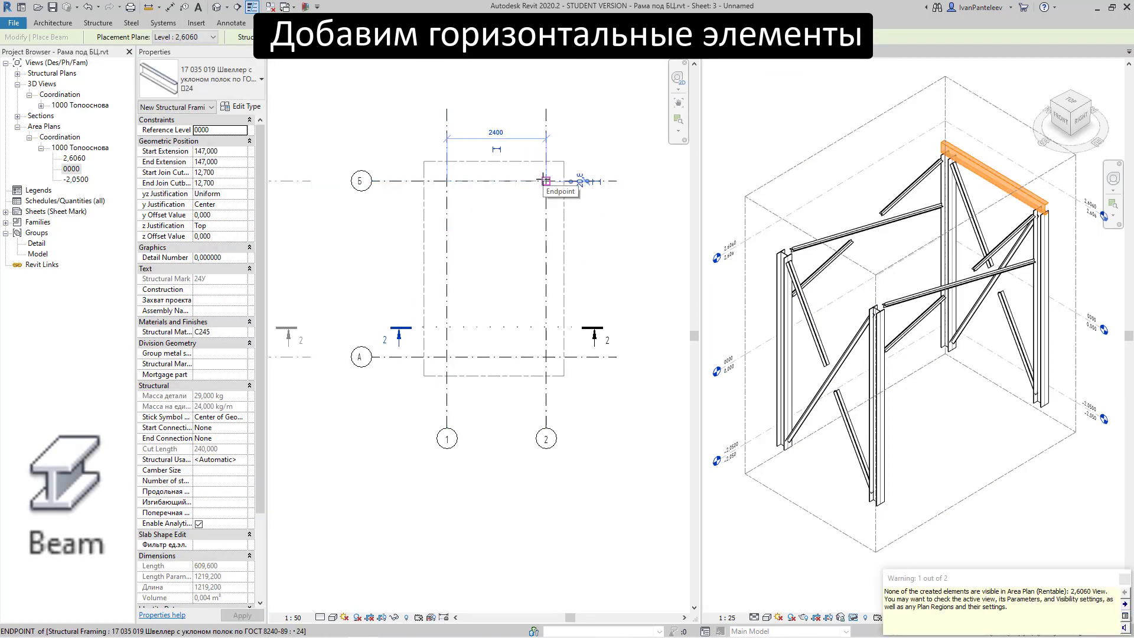
{"action": "left_click", "coordinate": [545, 357]}
{"action": "left_click", "coordinate": [447, 356]}
Place the same channel beams along grids 1 and 2, plus two intermediate cross beams between them
{"action": "left_click", "coordinate": [447, 357]}
{"action": "left_click", "coordinate": [447, 180]}
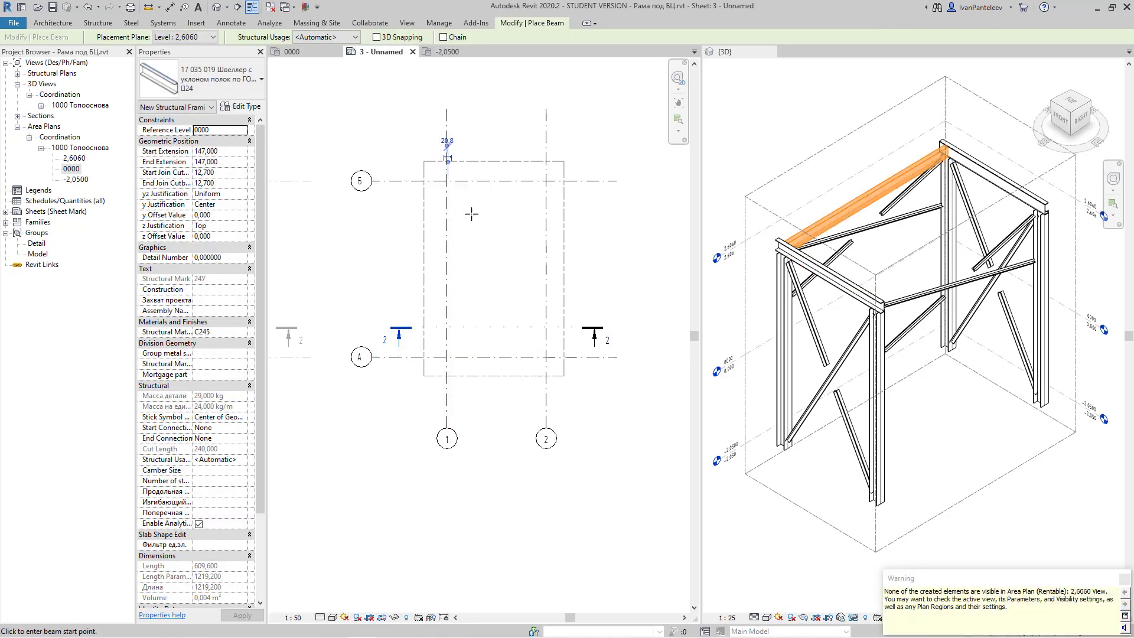
{"action": "left_click", "coordinate": [546, 180]}
{"action": "left_click", "coordinate": [545, 357]}
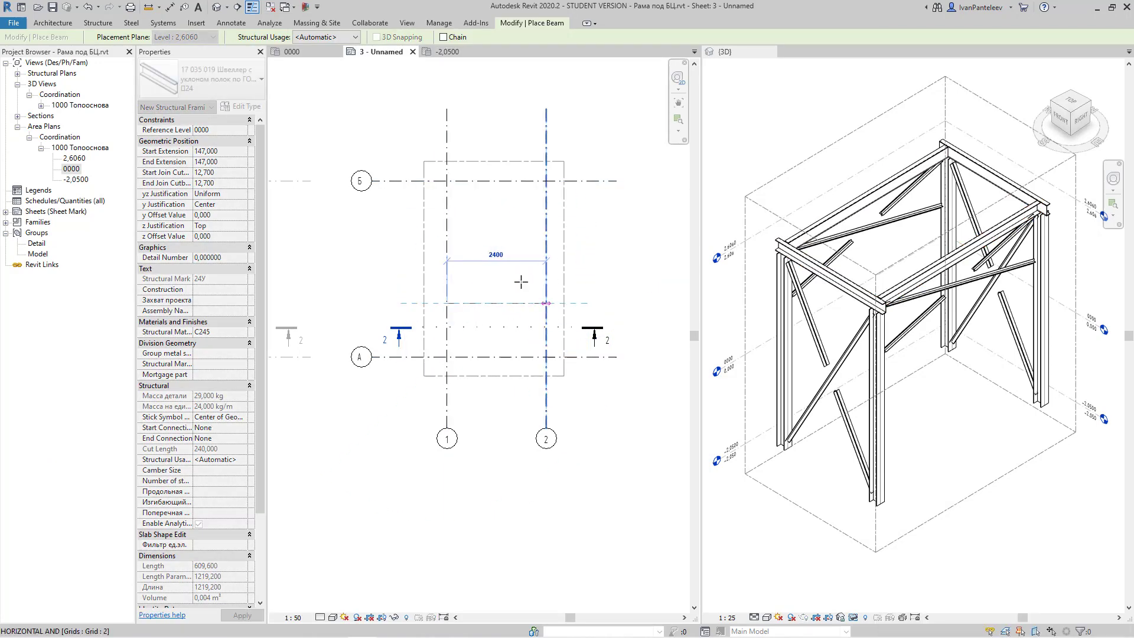
{"action": "key", "text": "Escape"}
{"action": "key", "text": "Escape"}
Set the 2,6060 plan's view range bottom and view depth offsets to -500
{"action": "key", "text": "v"}
{"action": "key", "text": "r"}
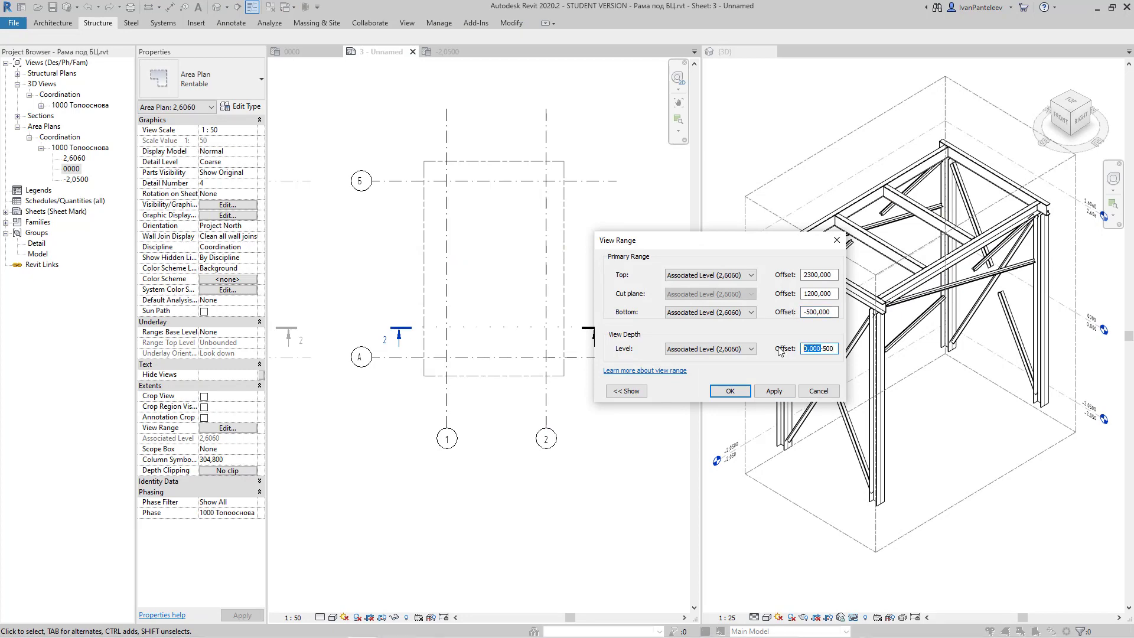
{"action": "key", "text": "Return"}
Add a dimension chain from grid А through the two intermediate beams to grid Б
{"action": "key", "text": "d"}
{"action": "key", "text": "i"}
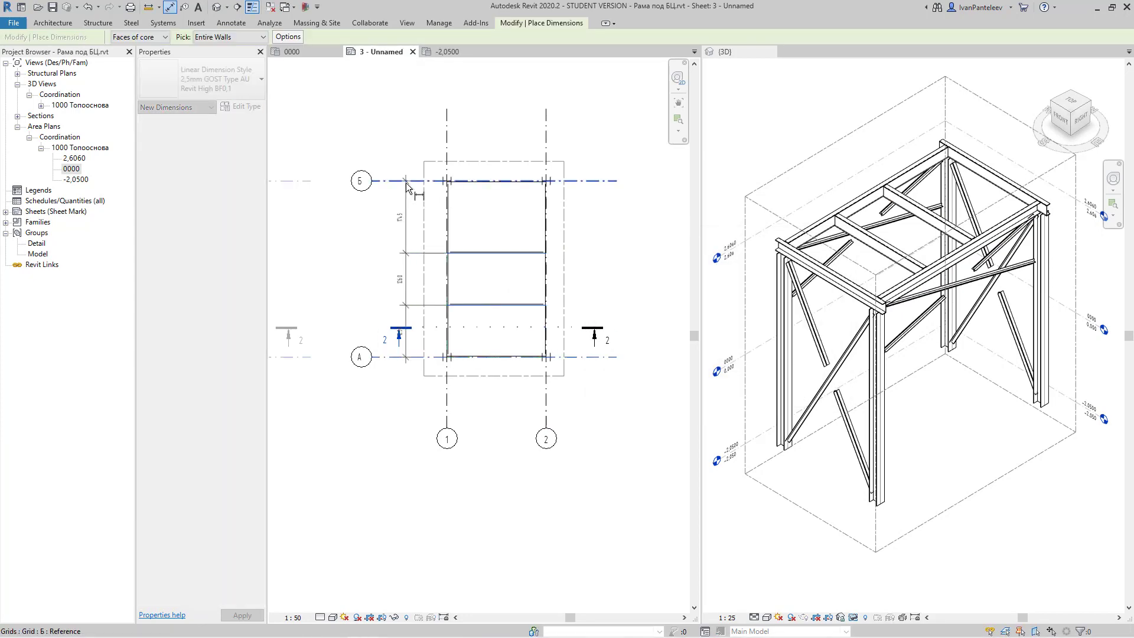
{"action": "key", "text": "Escape"}
{"action": "key", "text": "Escape"}
Position the two intermediate beams 1280 mm from grids А and Б respectively
{"action": "left_click", "coordinate": [471, 305]}
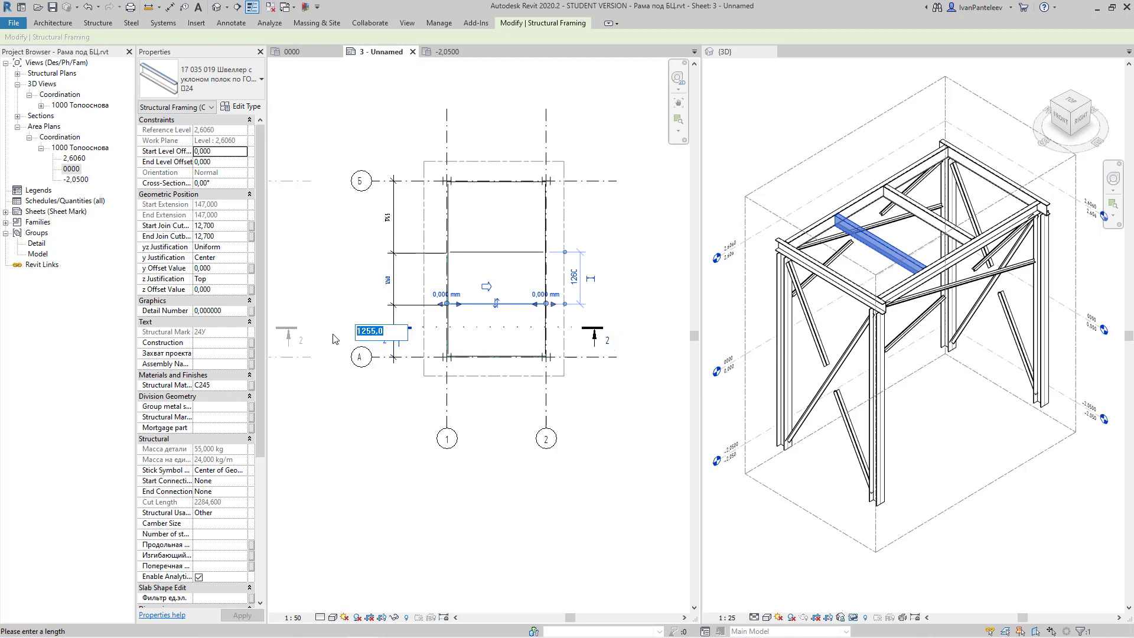
{"action": "type", "text": "1280"}
{"action": "key", "text": "Return"}
{"action": "left_click", "coordinate": [388, 217]}
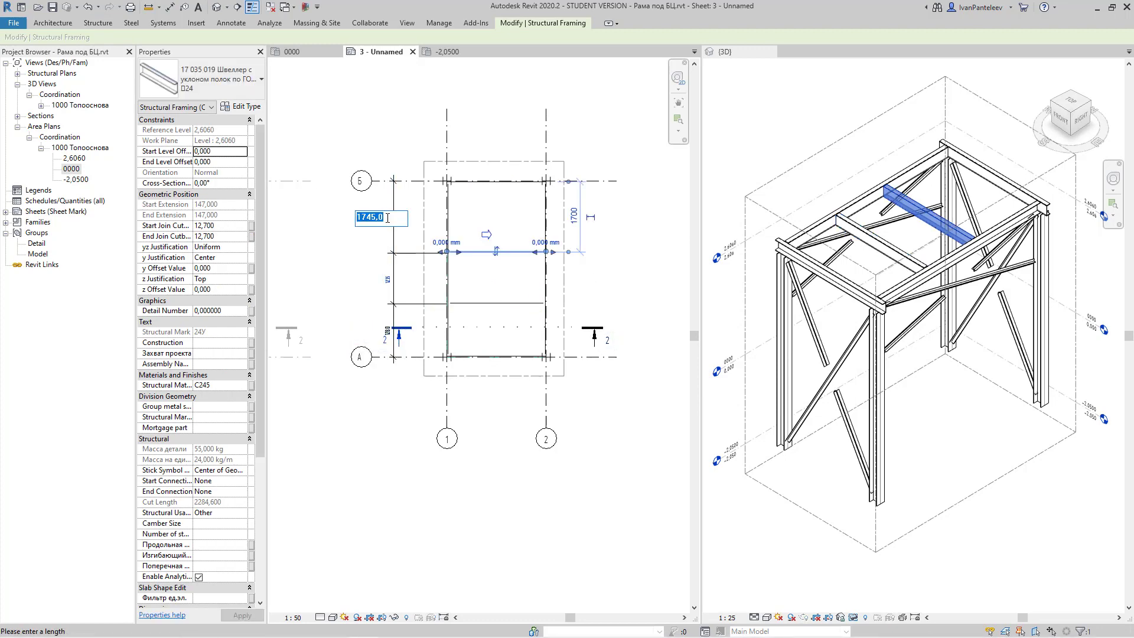
{"action": "type", "text": "1280"}
{"action": "key", "text": "Return"}
{"action": "left_click", "coordinate": [577, 464]}
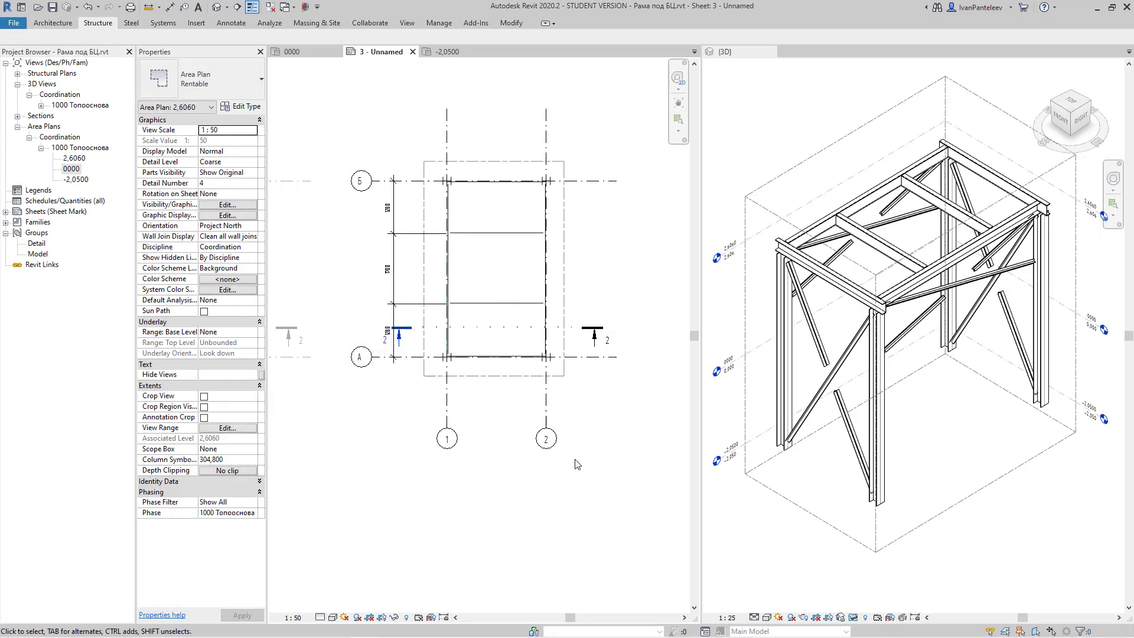
Set the start and end extensions of the two beams along grids А and Б to 0
{"action": "left_click", "coordinate": [529, 356]}
{"action": "left_click", "coordinate": [506, 183], "text": "ctrl"}
{"action": "left_click", "coordinate": [207, 205]}
{"action": "type", "text": "0"}
{"action": "left_click", "coordinate": [207, 215]}
{"action": "type", "text": "0"}
{"action": "left_click", "coordinate": [554, 427]}
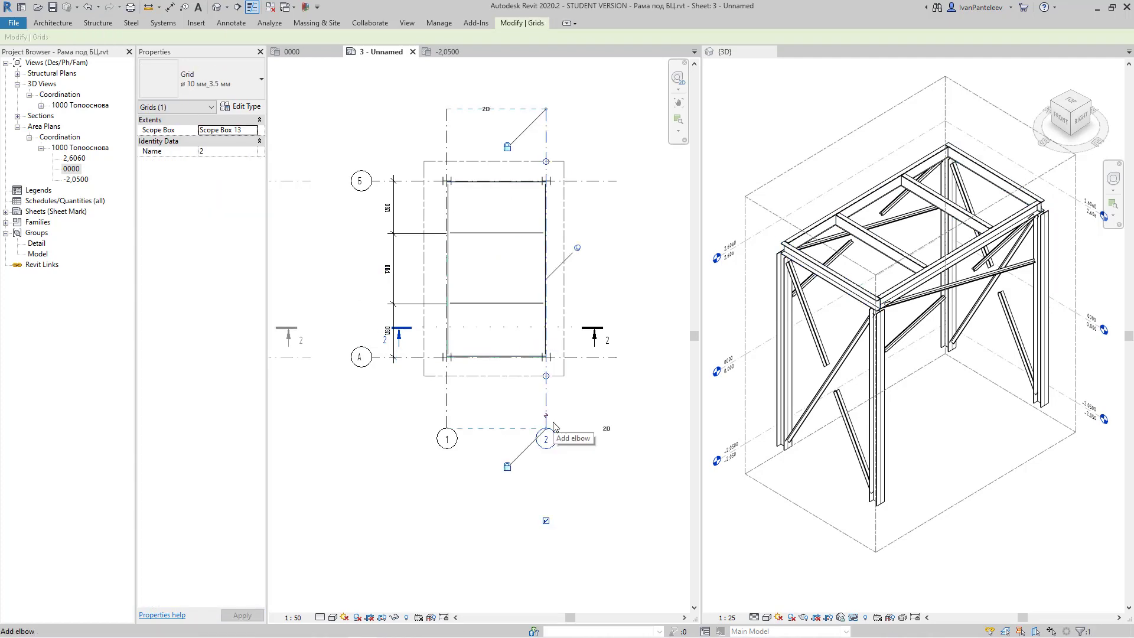
{"action": "left_click", "coordinate": [597, 499]}
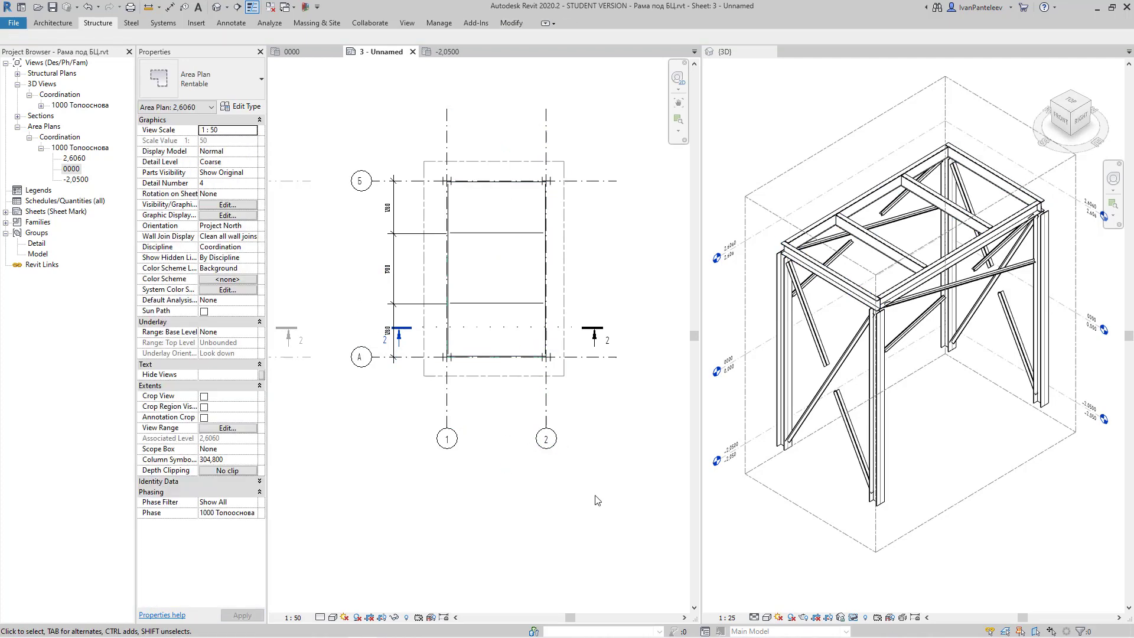
Apply the 3D_Robot view template to the 3D view and close the other open views
{"action": "left_click", "coordinate": [1011, 435]}
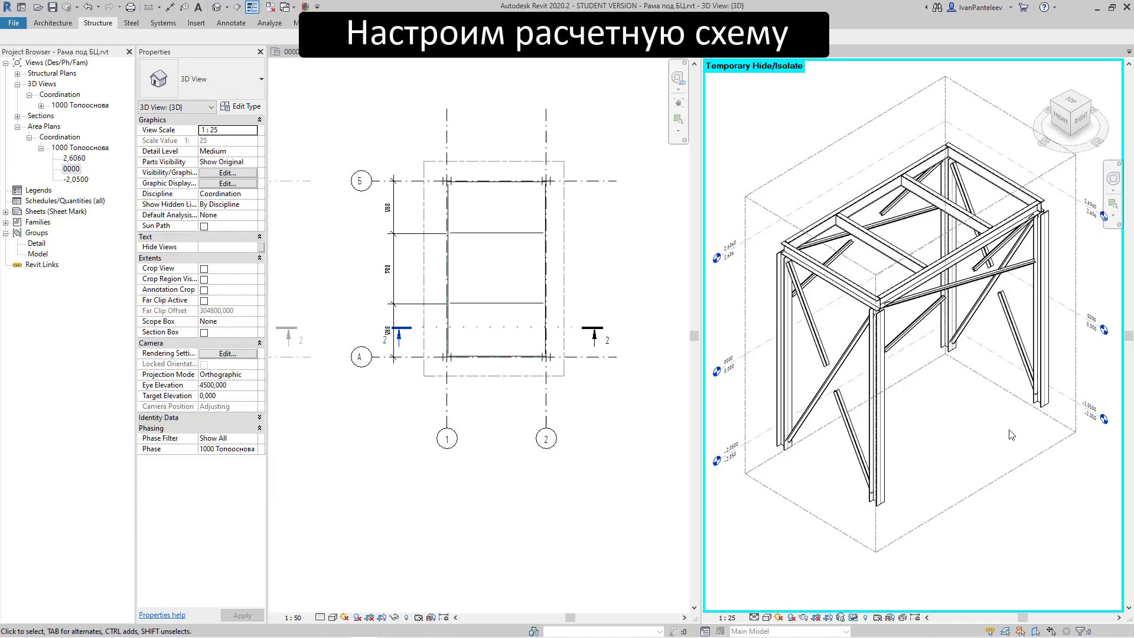
{"action": "left_click", "coordinate": [260, 417]}
{"action": "left_click", "coordinate": [227, 427]}
{"action": "double_click", "coordinate": [416, 337]}
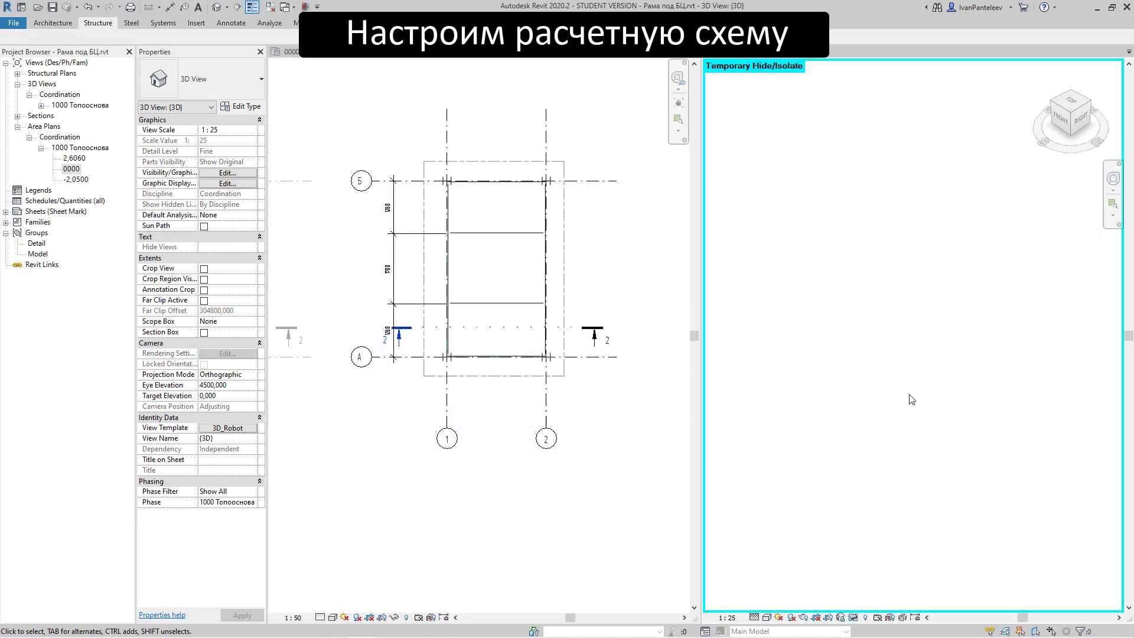
{"action": "left_click", "coordinate": [270, 8]}
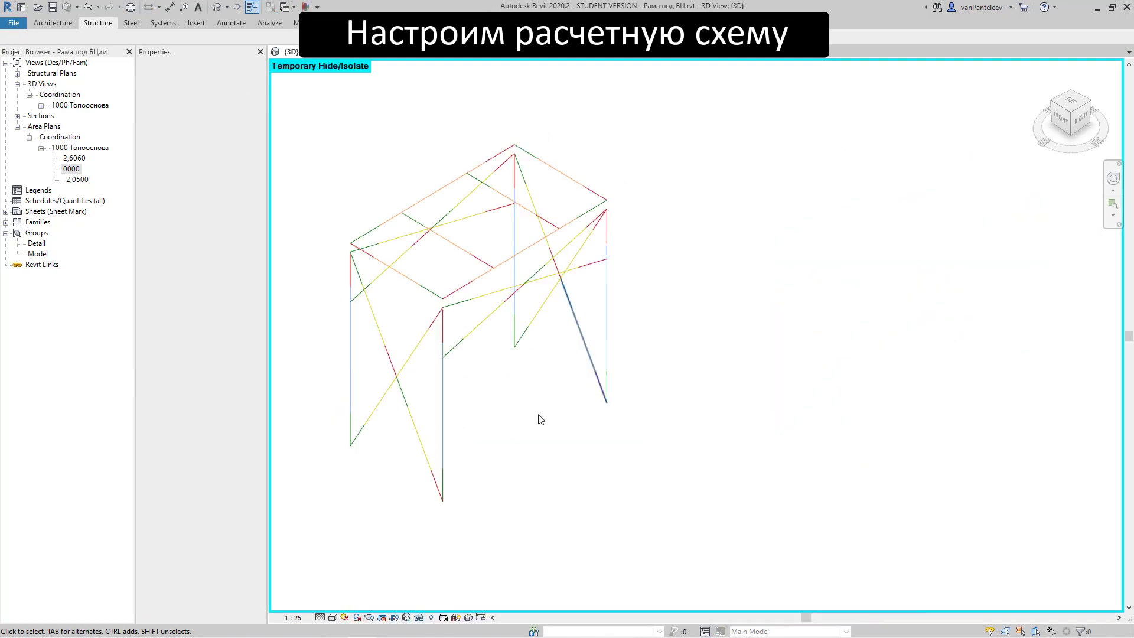
{"action": "middle_click_drag", "start_coordinate": [515, 410], "coordinate": [684, 415]}
Set both end releases of all analytical braces to User Defined with only My and Mz released, and temporarily hide the braces
{"action": "left_click", "coordinate": [578, 356]}
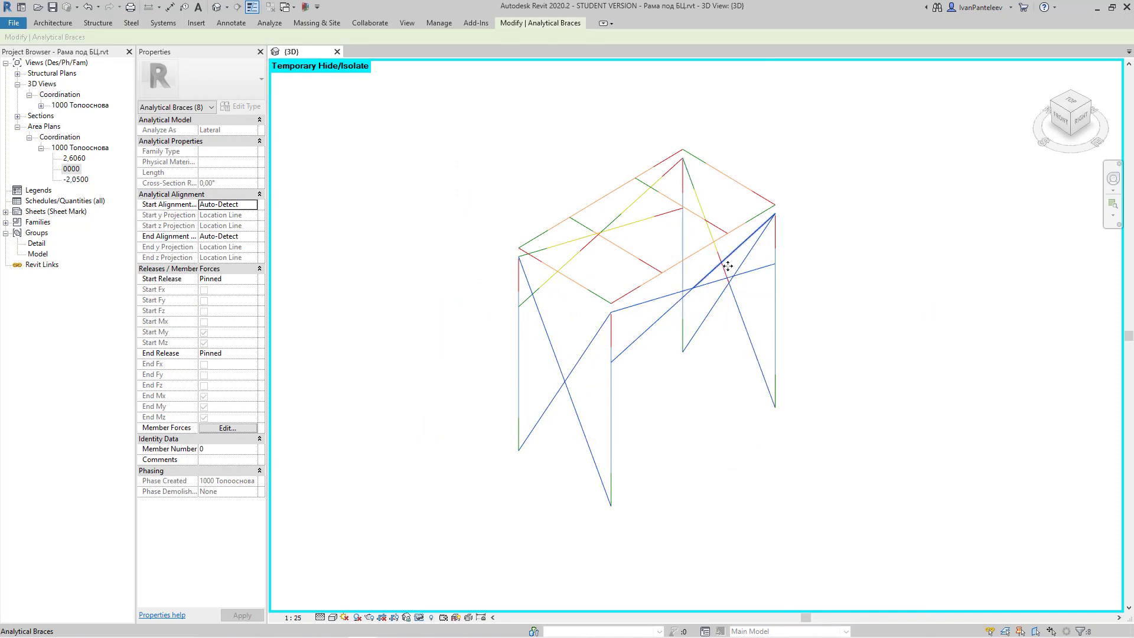
{"action": "left_click", "coordinate": [627, 203], "text": "ctrl"}
{"action": "left_click", "coordinate": [572, 257], "text": "ctrl"}
{"action": "left_click", "coordinate": [250, 272]}
{"action": "left_click", "coordinate": [250, 272]}
{"action": "left_click", "coordinate": [249, 278]}
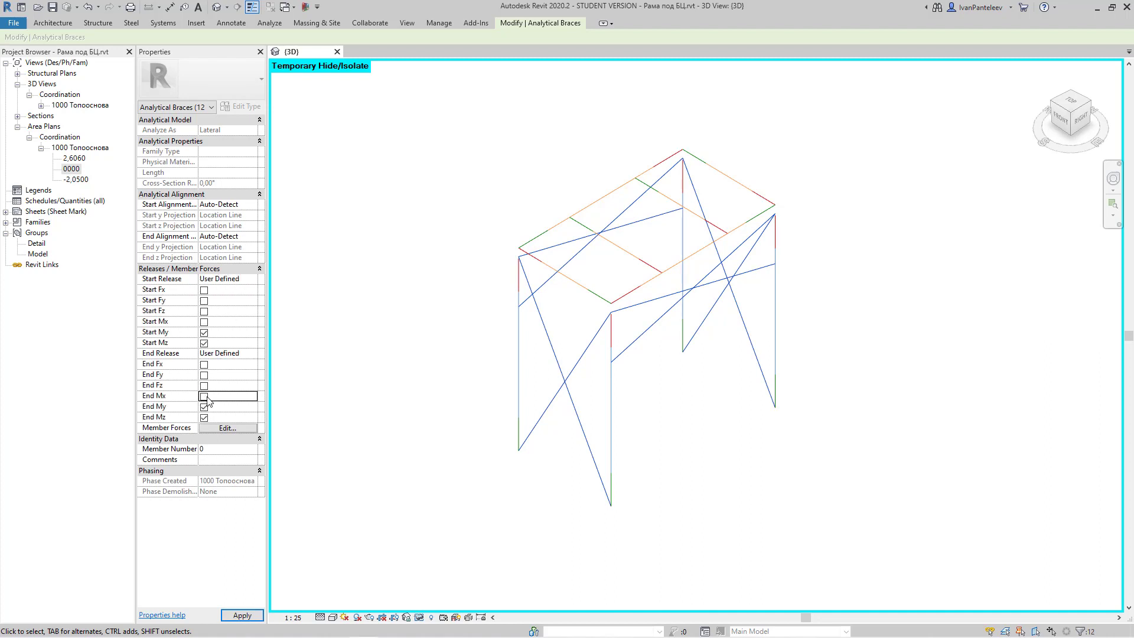
{"action": "key", "text": "h"}
{"action": "key", "text": "h"}
Release only My at both ends of the two long analytical beams using User Defined releases, and temporarily hide them
{"action": "left_click", "coordinate": [639, 257]}
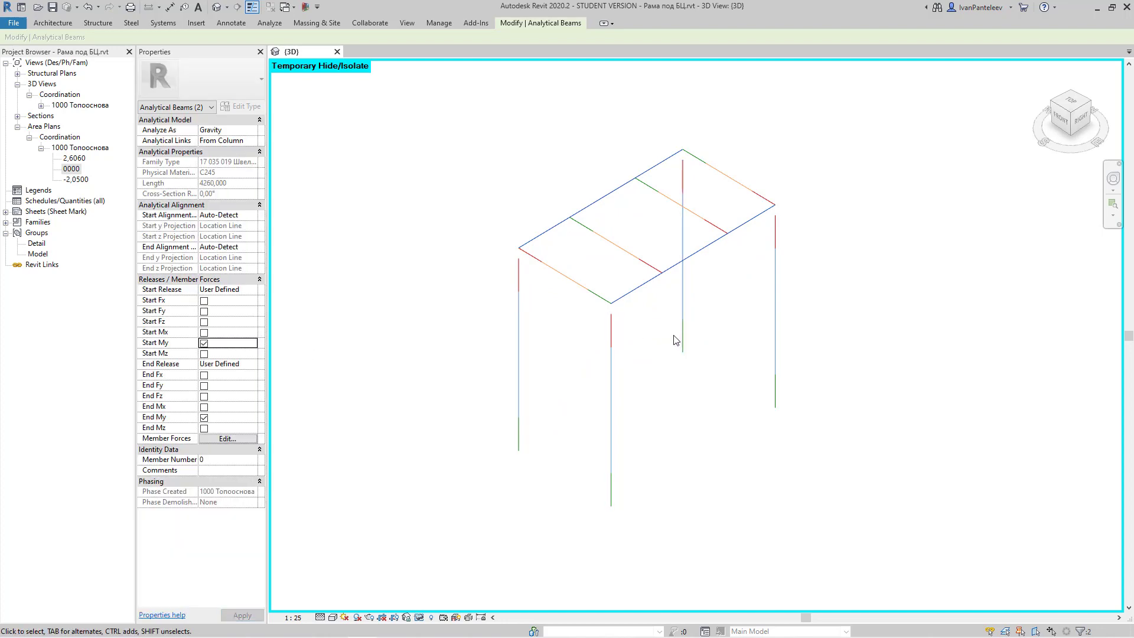
{"action": "key", "text": "h"}
{"action": "key", "text": "h"}
Set the start and end releases of the four analytical cross beams to Fixed and restore the temporarily hidden elements
{"action": "left_click", "coordinate": [630, 260]}
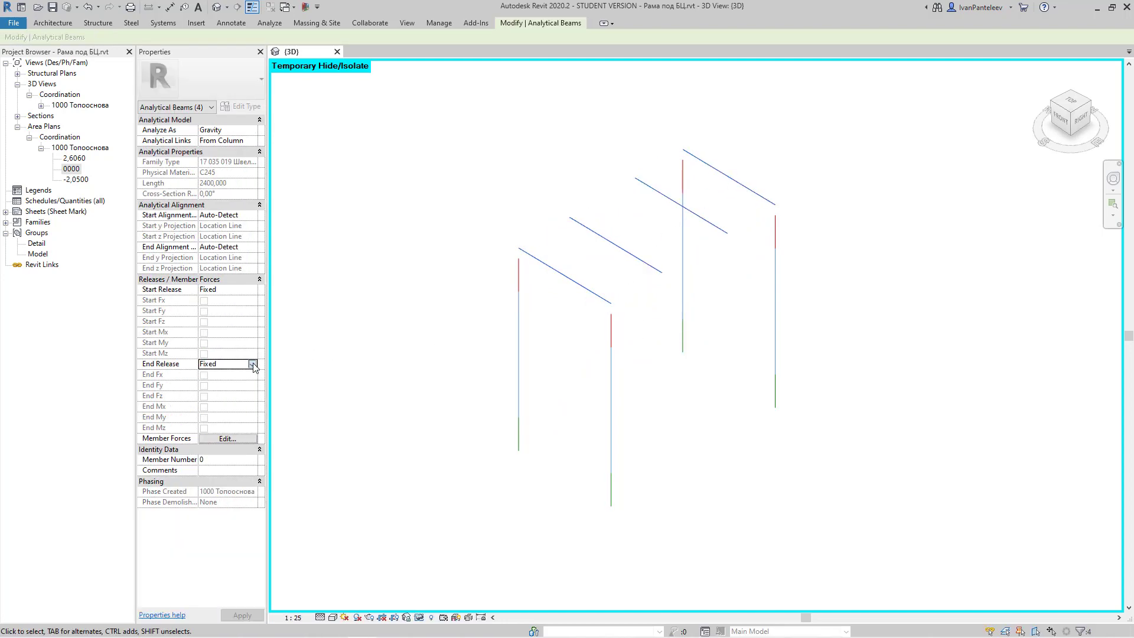
{"action": "left_click", "coordinate": [553, 359]}
{"action": "left_click", "coordinate": [419, 617]}
{"action": "left_click", "coordinate": [467, 604]}
Place User boundary conditions with Y and Z rotation released and everything else fixed at the four analytical column bases
{"action": "left_click", "coordinate": [269, 23]}
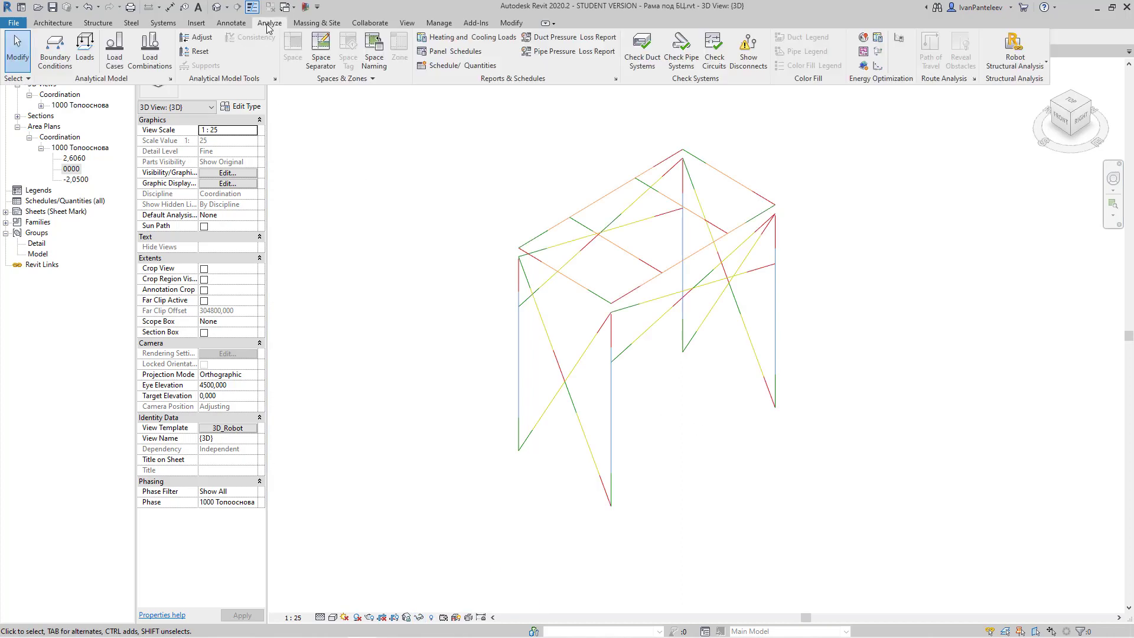
{"action": "left_click", "coordinate": [71, 59]}
{"action": "left_click", "coordinate": [252, 151]}
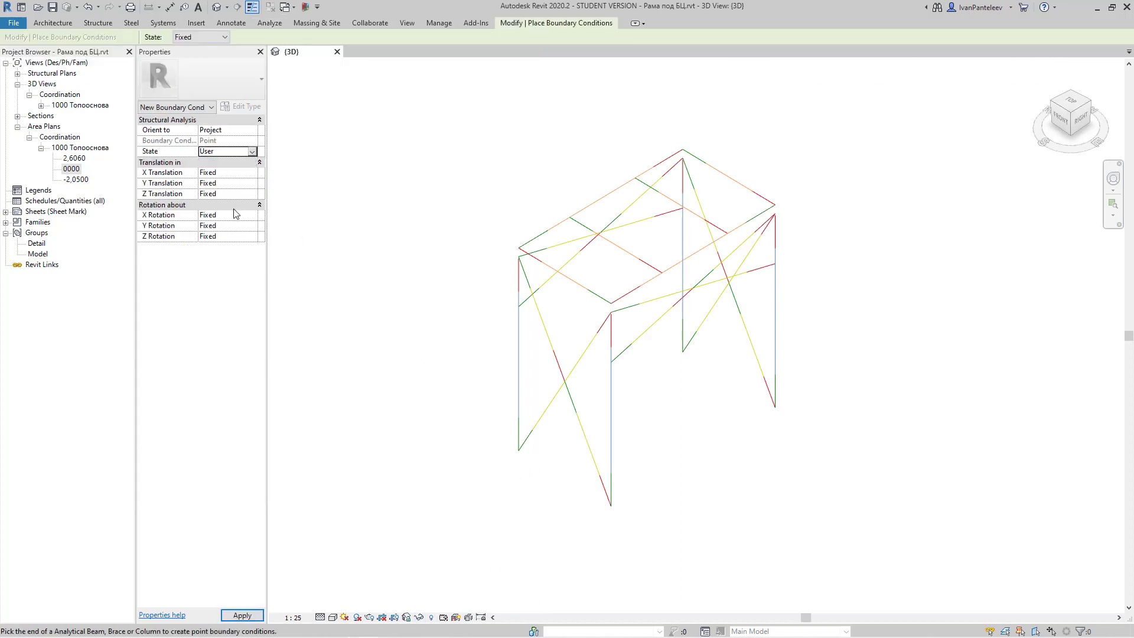
{"action": "left_click", "coordinate": [253, 237]}
{"action": "left_click", "coordinate": [255, 225]}
{"action": "left_click", "coordinate": [224, 246]}
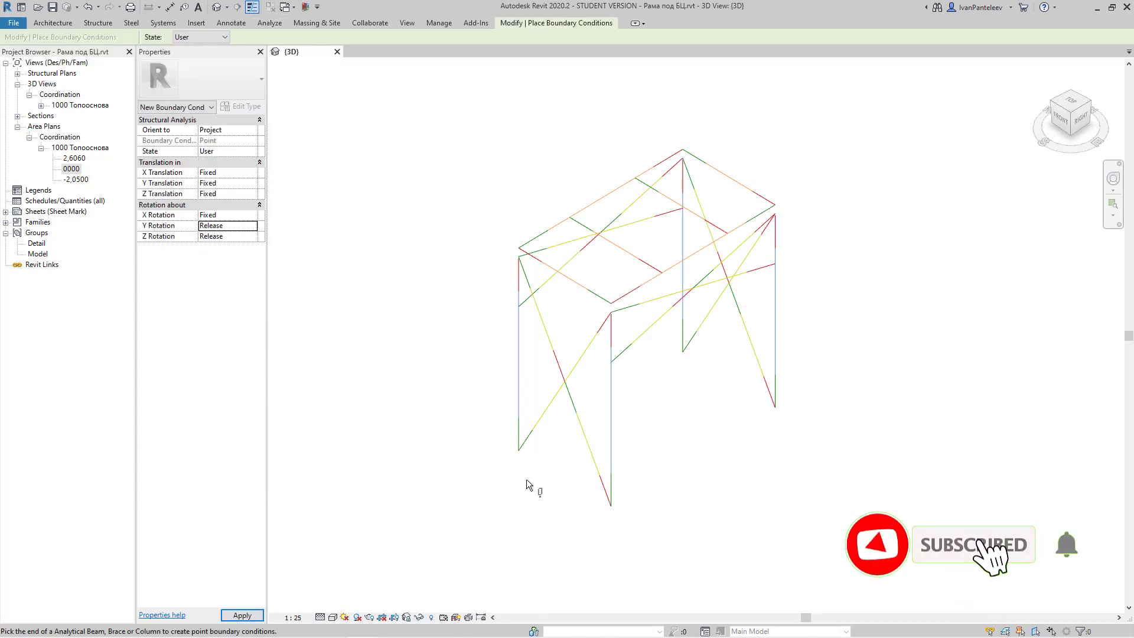
{"action": "left_click", "coordinate": [707, 388]}
{"action": "key", "text": "Escape"}
{"action": "key", "text": "Escape"}
Start adjusting the analytical model, move the left column's top node onto the brace node and link it to the beam node
{"action": "left_click", "coordinate": [178, 43]}
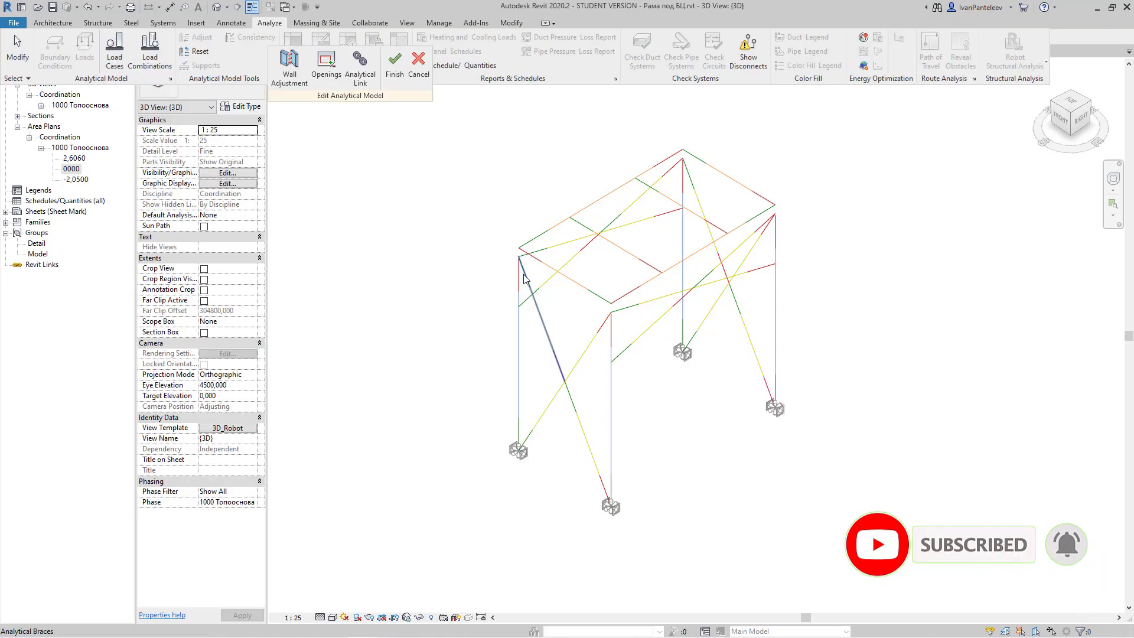
{"action": "left_click", "coordinate": [518, 257]}
{"action": "scroll", "coordinate": [519, 258], "scroll_direction": "up", "scroll_amount": 3}
{"action": "scroll", "coordinate": [518, 257], "scroll_direction": "up", "scroll_amount": 3}
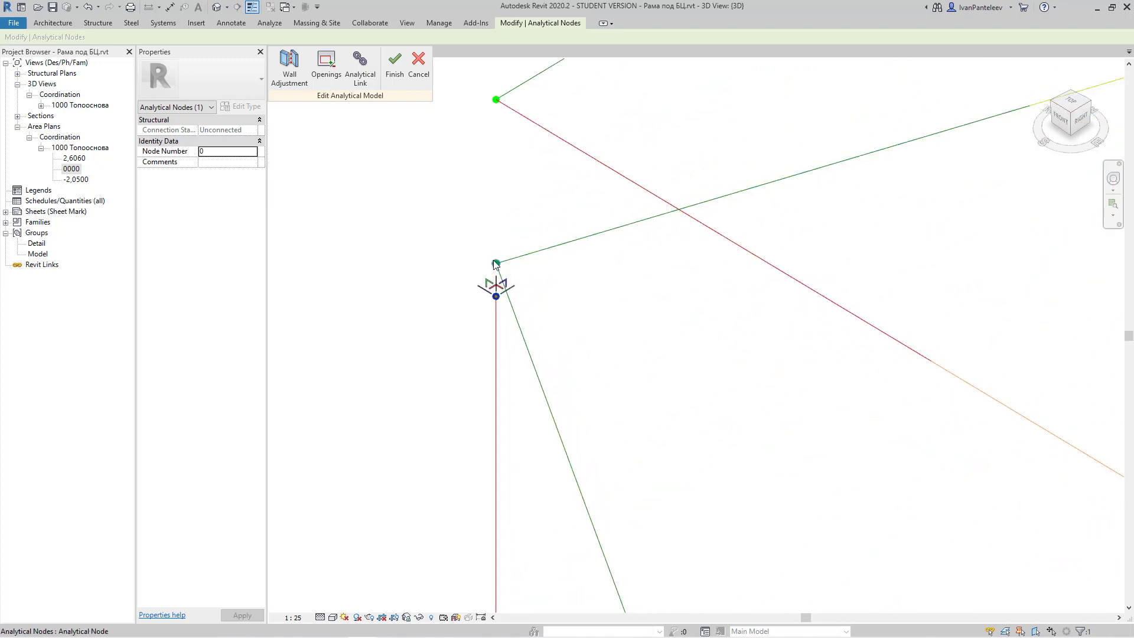
{"action": "left_click", "coordinate": [478, 305]}
{"action": "left_click", "coordinate": [360, 68]}
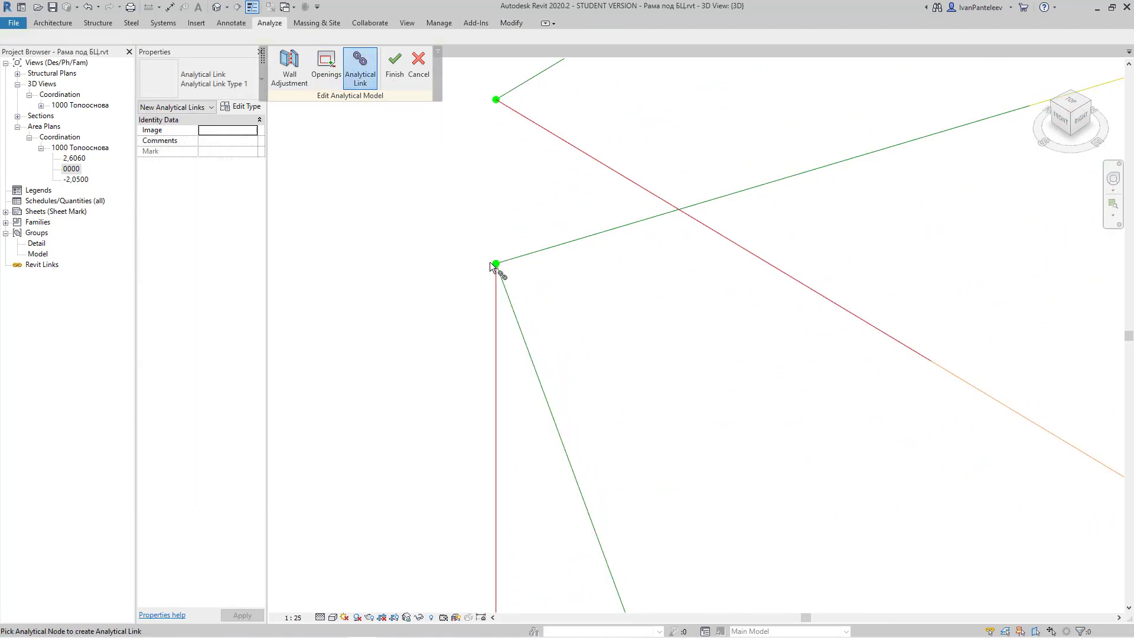
Link the beam and brace nodes at the front corner and move that column's top node onto the brace node
{"action": "scroll", "coordinate": [693, 416], "scroll_direction": "down", "scroll_amount": 4}
{"action": "scroll", "coordinate": [685, 396], "scroll_direction": "up", "scroll_amount": 4}
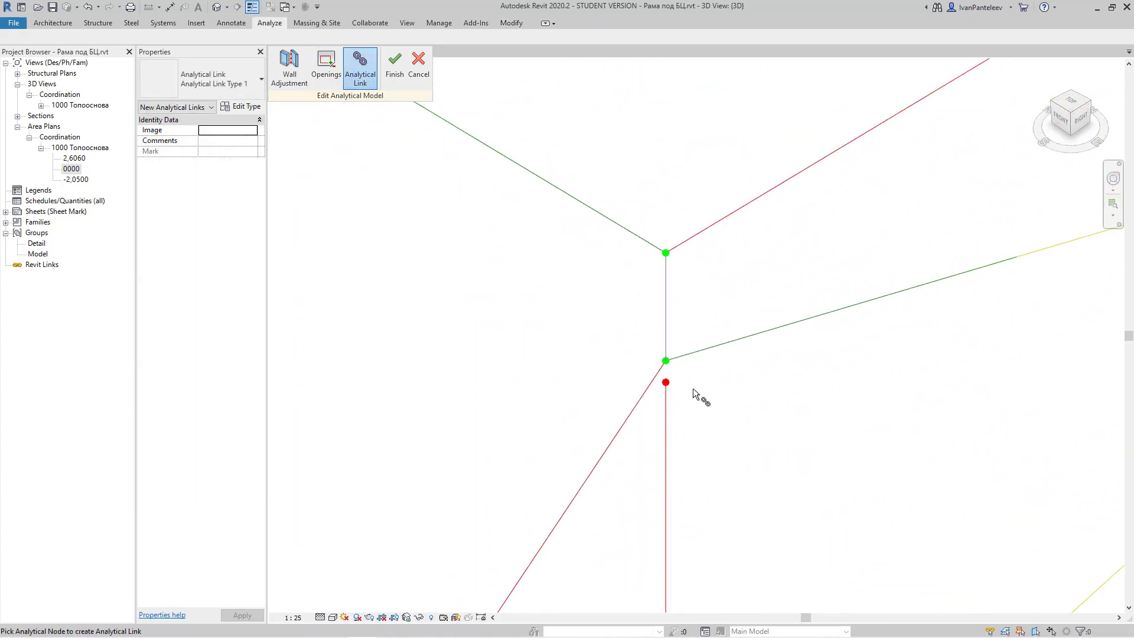
{"action": "key", "text": "Escape"}
{"action": "left_click", "coordinate": [666, 382]}
{"action": "left_click_drag", "start_coordinate": [666, 382], "coordinate": [665, 360]}
{"action": "left_click", "coordinate": [781, 352]}
Move the right corner column's top node onto the brace node and create an analytical link up to the beam node
{"action": "scroll", "coordinate": [780, 352], "scroll_direction": "down", "scroll_amount": 4}
{"action": "scroll", "coordinate": [900, 305], "scroll_direction": "down", "scroll_amount": 3}
{"action": "middle_click_drag", "start_coordinate": [899, 304], "coordinate": [571, 311]}
{"action": "scroll", "coordinate": [568, 283], "scroll_direction": "up", "scroll_amount": 5}
{"action": "left_click", "coordinate": [561, 299]}
{"action": "left_click_drag", "start_coordinate": [561, 299], "coordinate": [561, 241]}
{"action": "left_click", "coordinate": [326, 72]}
{"action": "left_click", "coordinate": [561, 241]}
{"action": "scroll", "coordinate": [560, 242], "scroll_direction": "down", "scroll_amount": 3}
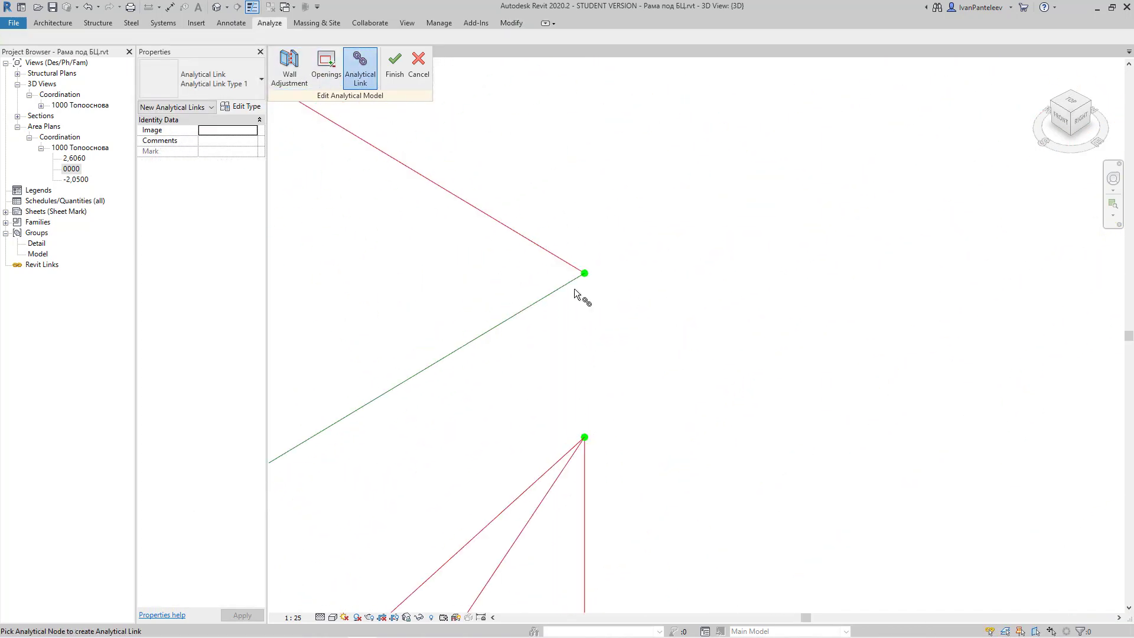
{"action": "left_click", "coordinate": [585, 273]}
Join the back corner column's top node to the brace node, link it to the beam node and finish the analytical adjustment
{"action": "scroll", "coordinate": [585, 274], "scroll_direction": "down", "scroll_amount": 6}
{"action": "middle_click_drag", "start_coordinate": [682, 281], "coordinate": [967, 434]}
{"action": "scroll", "coordinate": [560, 223], "scroll_direction": "up", "scroll_amount": 7}
{"action": "key", "text": "Escape"}
{"action": "left_click", "coordinate": [533, 212]}
{"action": "left_click_drag", "start_coordinate": [537, 207], "coordinate": [533, 180]}
{"action": "left_click", "coordinate": [360, 68]}
{"action": "scroll", "coordinate": [595, 262], "scroll_direction": "down", "scroll_amount": 2}
{"action": "scroll", "coordinate": [596, 263], "scroll_direction": "down", "scroll_amount": 6}
{"action": "middle_click_drag", "start_coordinate": [670, 319], "coordinate": [680, 160]}
{"action": "left_click", "coordinate": [395, 65]}
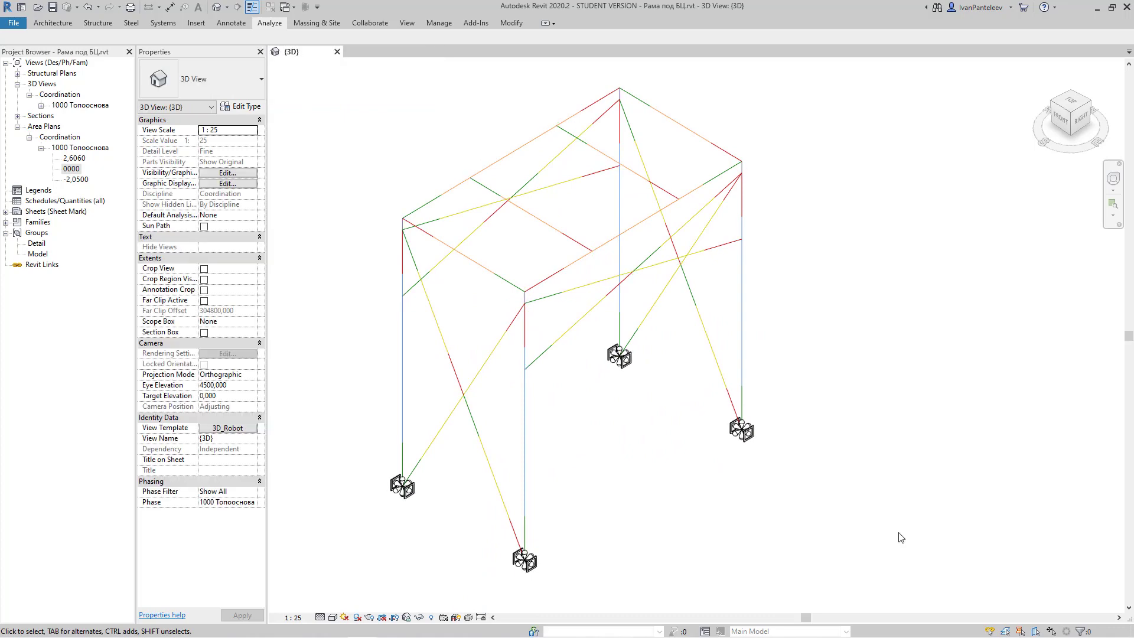
Select the whole analytical frame and send the model to Robot Structural Analysis using direct integration
{"action": "left_click_drag", "start_coordinate": [354, 81], "coordinate": [742, 552]}
{"action": "left_click", "coordinate": [1014, 47]}
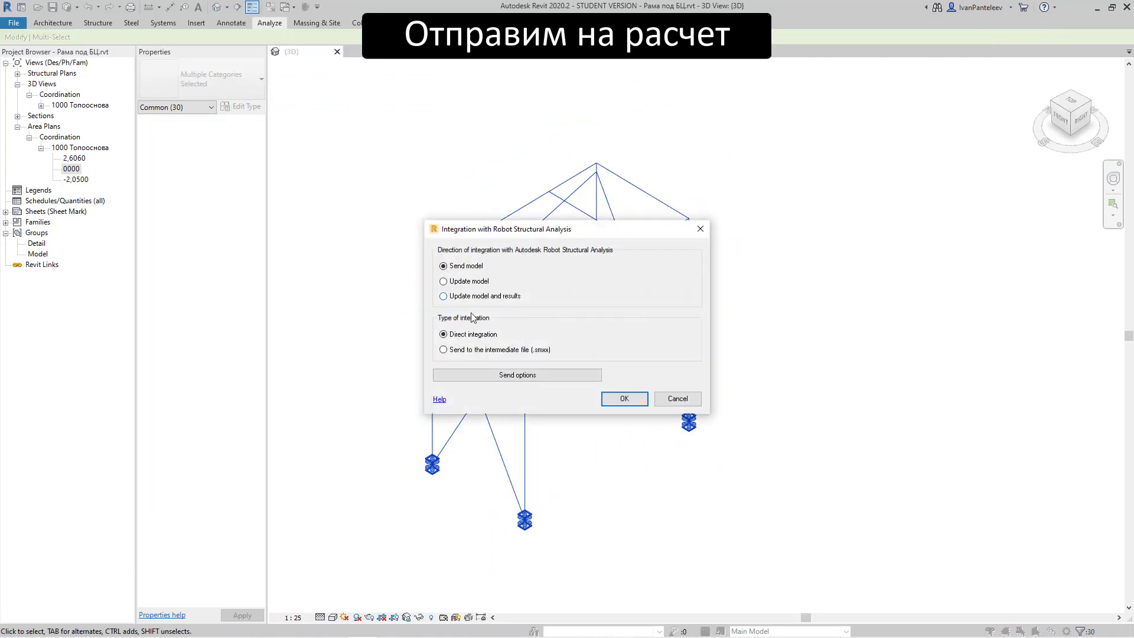
{"action": "left_click", "coordinate": [609, 397]}
{"action": "left_click", "coordinate": [620, 408]}
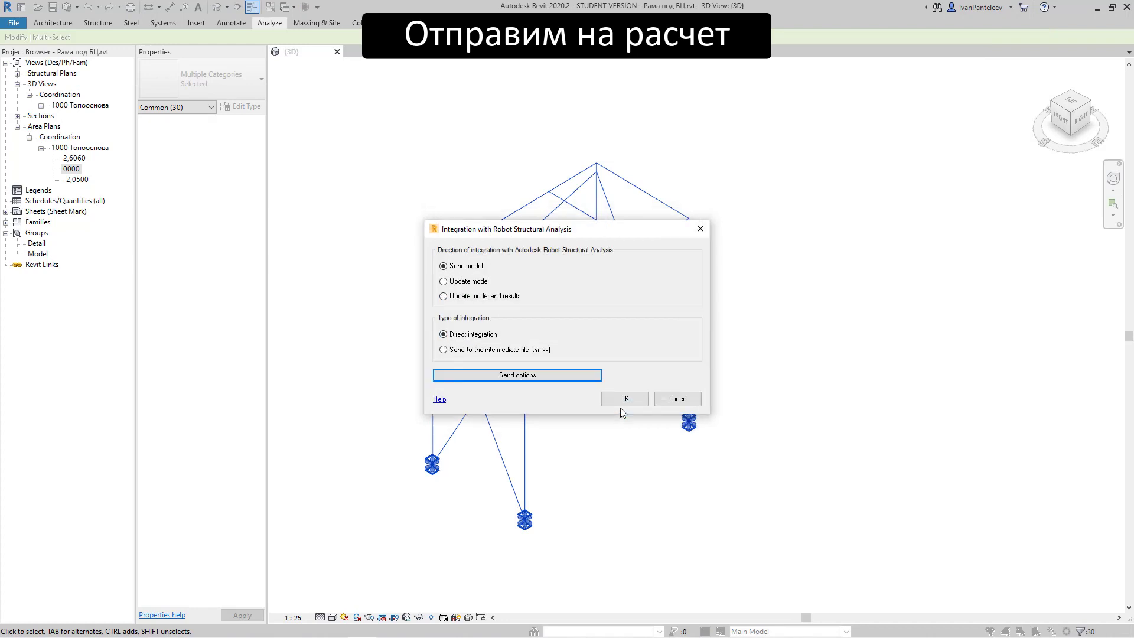
{"action": "left_click", "coordinate": [620, 405]}
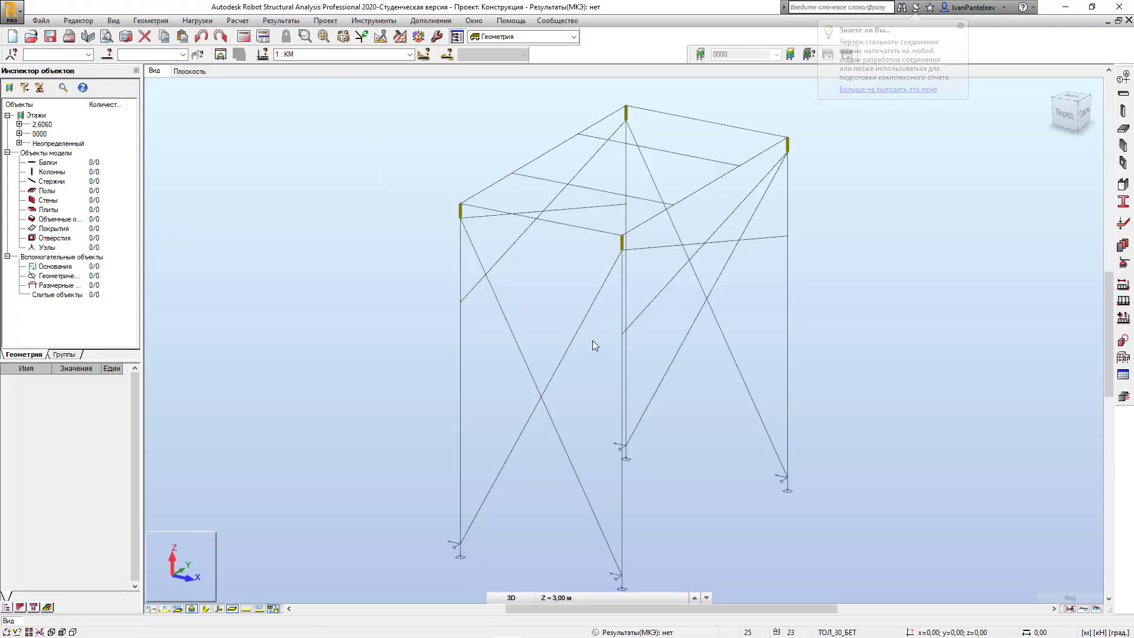
Clear the unused bar sections and add the GOST steel I-section ДК 20x1
{"action": "left_click", "coordinate": [151, 20]}
{"action": "left_click", "coordinate": [330, 236]}
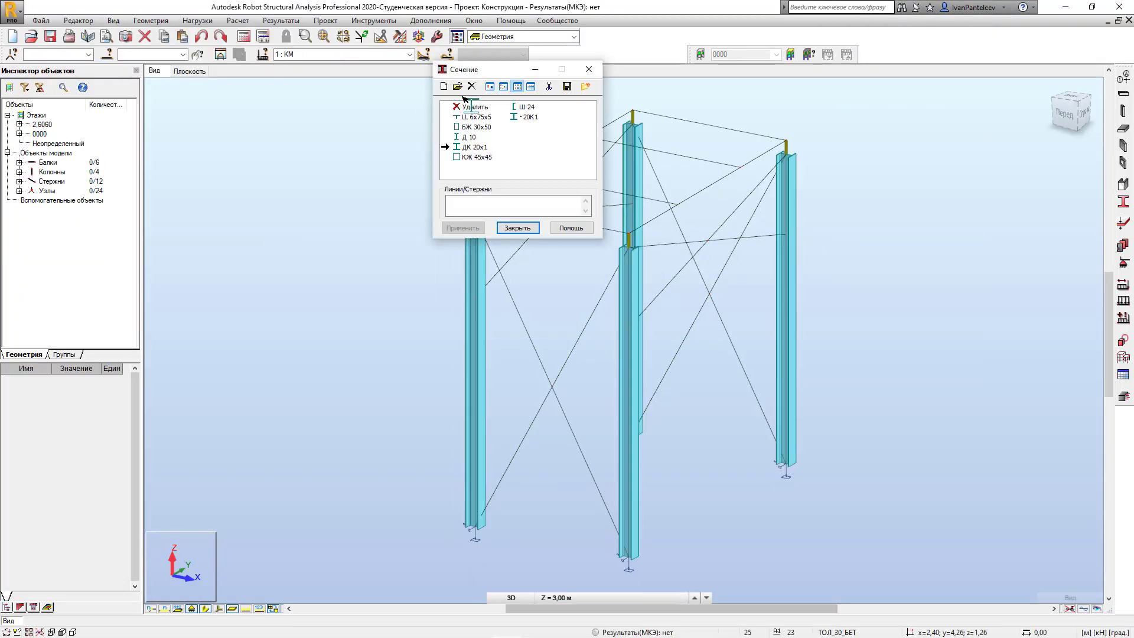
{"action": "left_click", "coordinate": [443, 86]}
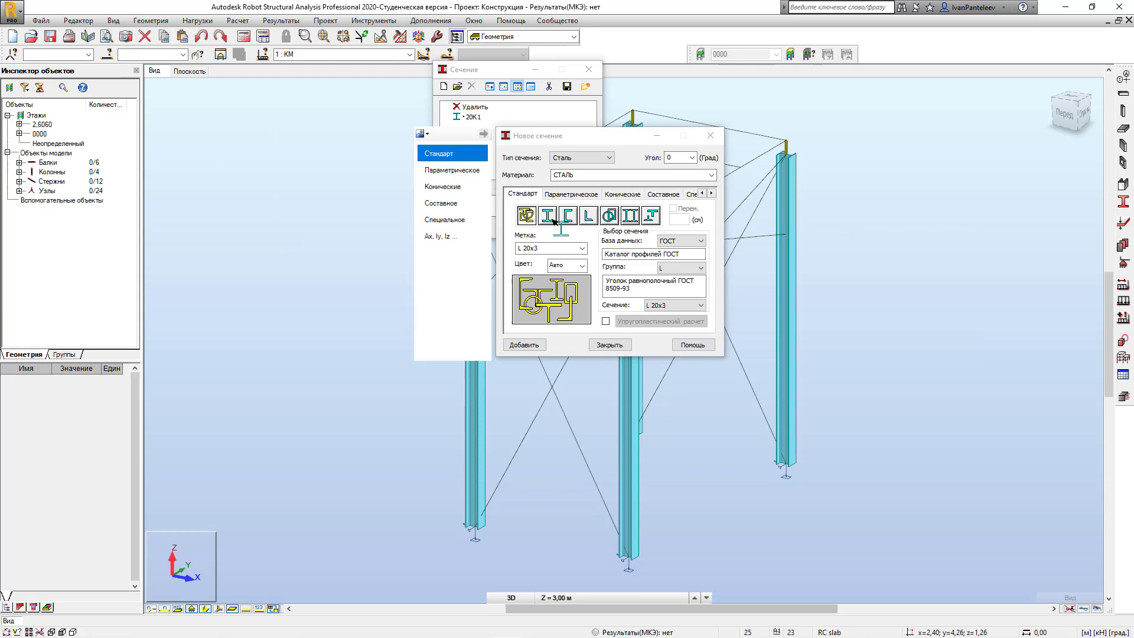
{"action": "left_click", "coordinate": [673, 304]}
{"action": "left_click", "coordinate": [661, 316]}
{"action": "left_click", "coordinate": [536, 345]}
{"action": "left_click", "coordinate": [610, 344]}
Assign the ДК 20x1 section to the frame's columns and close the section settings
{"action": "right_click", "coordinate": [480, 275]}
{"action": "left_click", "coordinate": [476, 294]}
{"action": "left_click_drag", "start_coordinate": [455, 307], "coordinate": [572, 461]}
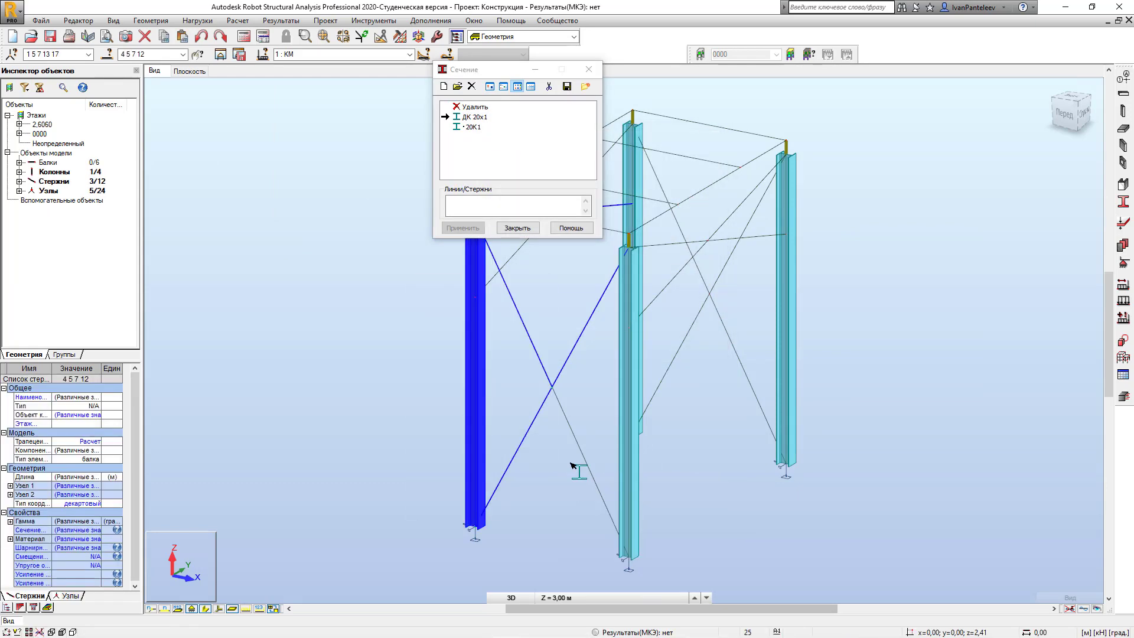
{"action": "left_click", "coordinate": [567, 449]}
{"action": "right_click", "coordinate": [482, 271]}
{"action": "left_click", "coordinate": [525, 406]}
{"action": "left_click", "coordinate": [518, 228]}
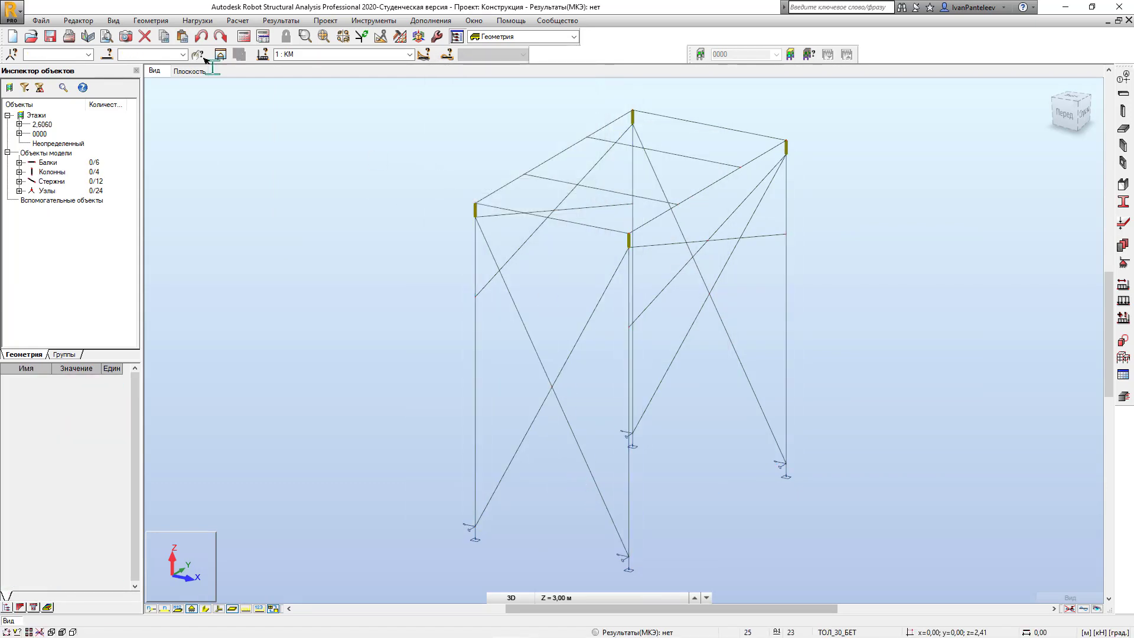
Add the GOST steel channel section Ш 24 to the bar sections
{"action": "left_click", "coordinate": [151, 20]}
{"action": "mouse_move", "coordinate": [177, 240]}
{"action": "left_click", "coordinate": [298, 240]}
{"action": "left_click", "coordinate": [444, 86]}
{"action": "left_click", "coordinate": [569, 217]}
{"action": "left_click", "coordinate": [682, 304]}
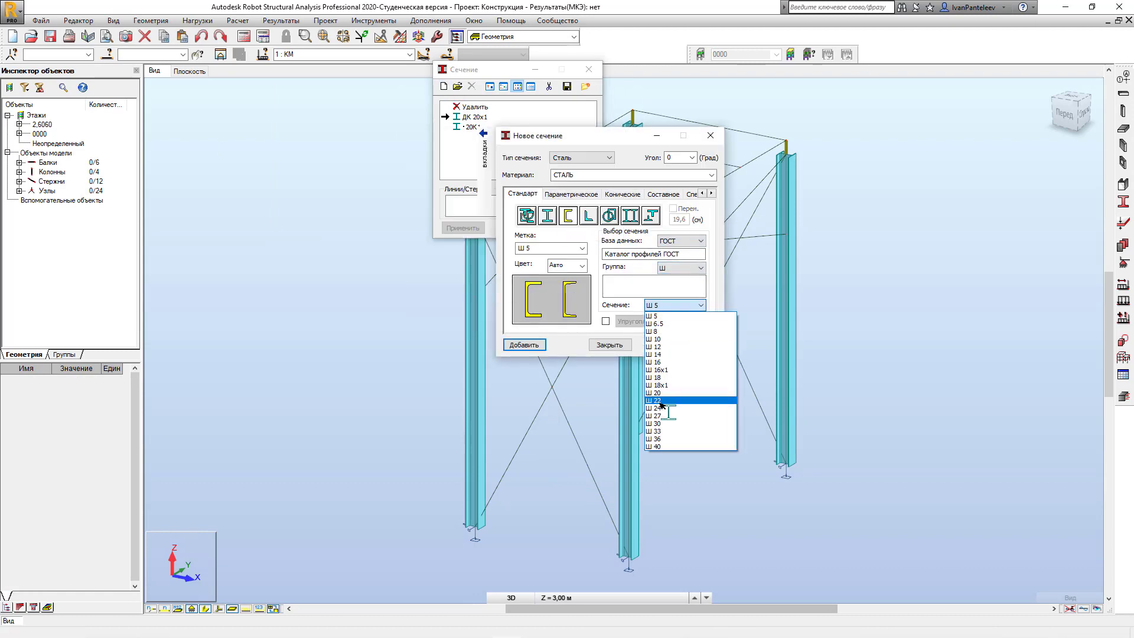
{"action": "left_click", "coordinate": [660, 402]}
{"action": "left_click", "coordinate": [531, 344]}
{"action": "left_click", "coordinate": [609, 345]}
Assign the Ш 24 channel section to all top beams, accepting the material change for each
{"action": "left_click", "coordinate": [716, 188]}
{"action": "left_click", "coordinate": [508, 187]}
{"action": "left_click", "coordinate": [604, 358]}
{"action": "left_click", "coordinate": [576, 184]}
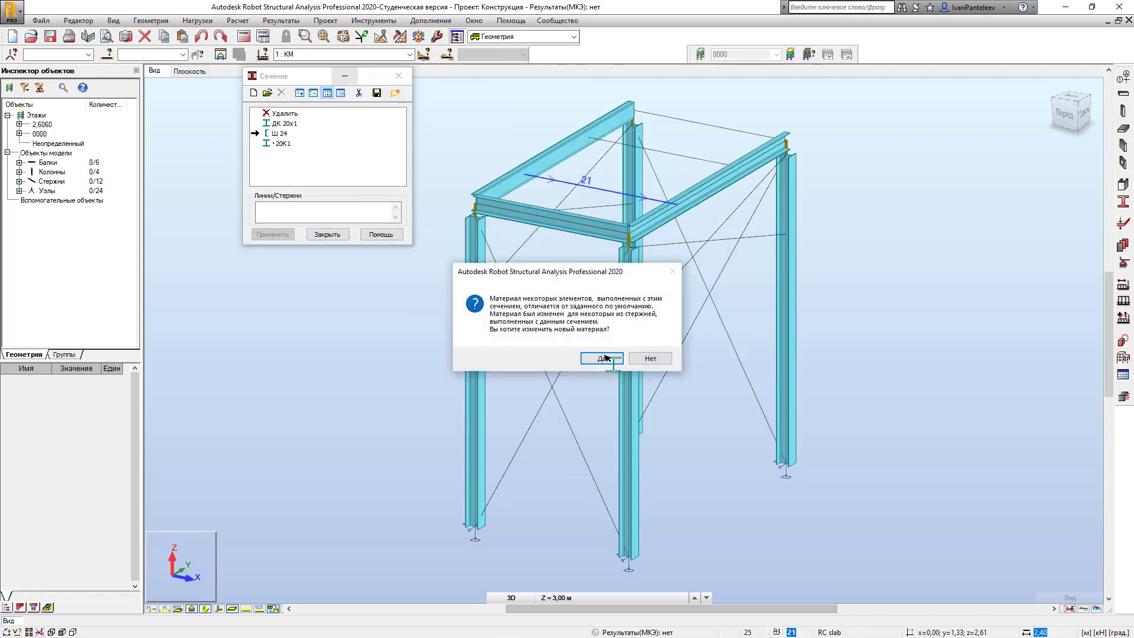
{"action": "left_click", "coordinate": [604, 357]}
{"action": "left_click", "coordinate": [655, 151]}
{"action": "left_click", "coordinate": [723, 126]}
{"action": "left_click", "coordinate": [604, 358]}
Add the GOST double-angle section LL 6x75x5 to the bar sections
{"action": "left_click", "coordinate": [253, 93]}
{"action": "left_click", "coordinate": [444, 223]}
{"action": "left_click", "coordinate": [511, 311]}
{"action": "scroll", "coordinate": [538, 403], "scroll_direction": "down", "scroll_amount": 15}
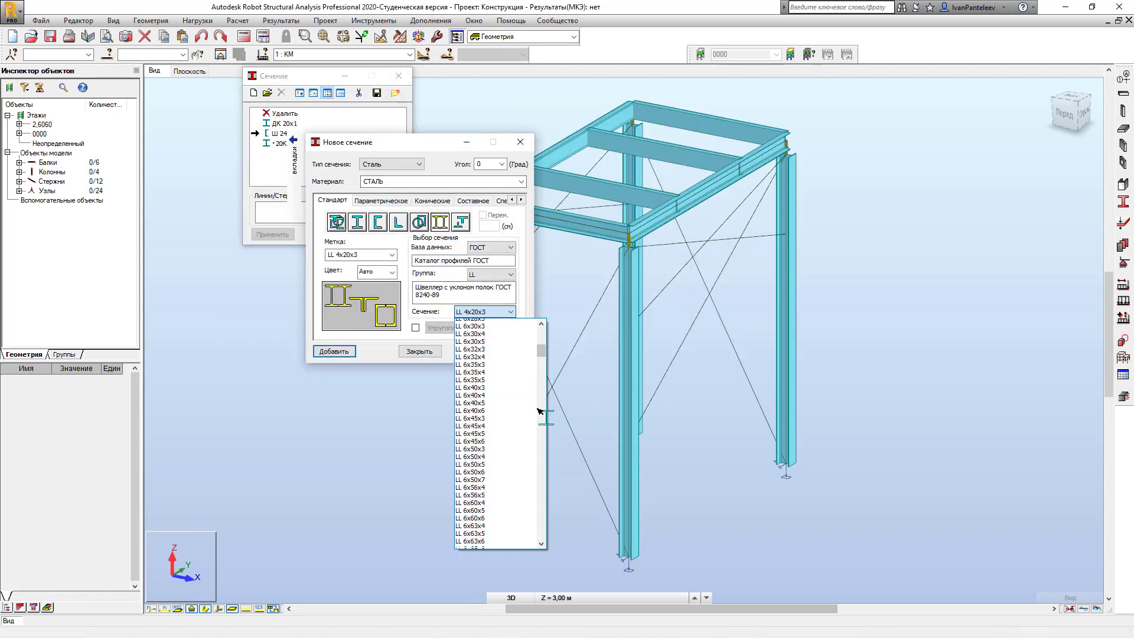
{"action": "left_click", "coordinate": [493, 407]}
{"action": "left_click", "coordinate": [334, 351]}
Assign the LL 6x75x5 section to all brace bars and close the section settings
{"action": "right_click", "coordinate": [595, 164]}
{"action": "mouse_move", "coordinate": [638, 369]}
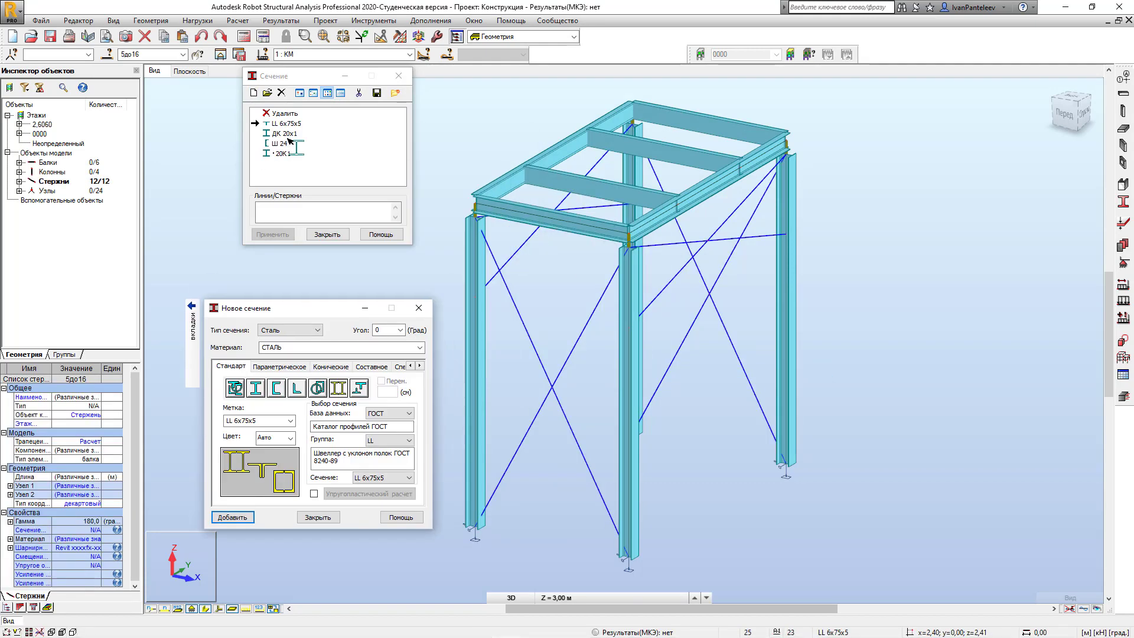
{"action": "left_click", "coordinate": [354, 231]}
{"action": "left_click", "coordinate": [384, 236]}
Review the member releases imported from Revit on the frame's beams and braces
{"action": "left_click", "coordinate": [151, 21]}
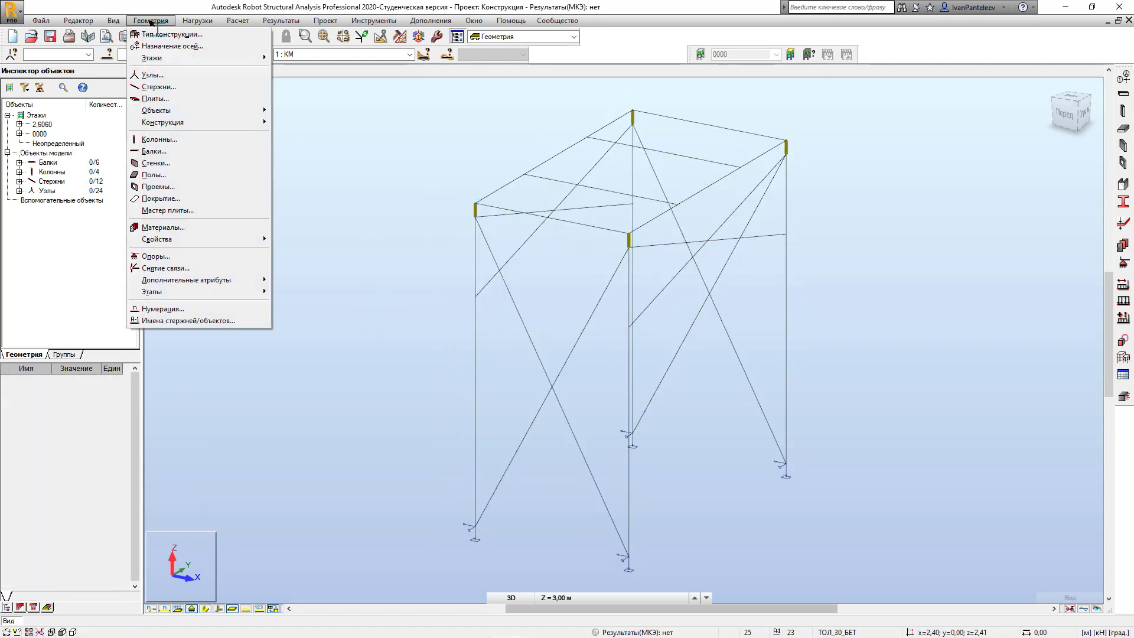
{"action": "left_click", "coordinate": [180, 269]}
{"action": "left_click", "coordinate": [1058, 91]}
{"action": "left_click", "coordinate": [1049, 188]}
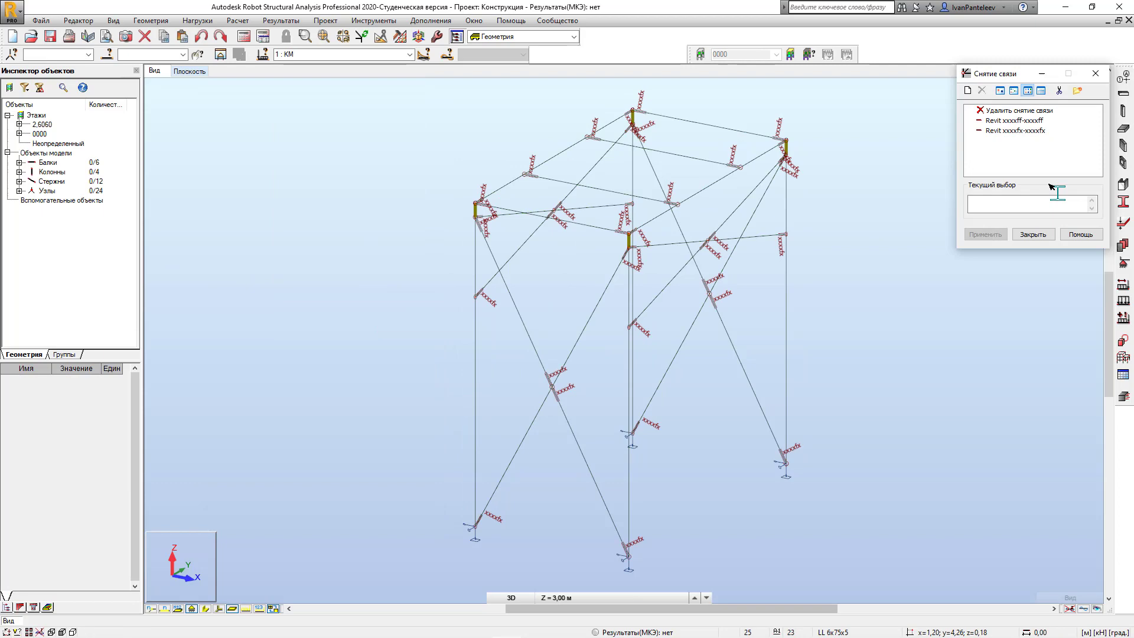
{"action": "left_click", "coordinate": [1033, 235]}
Switch to load case 2, Собственный вес КМ, and display its loads on the frame
{"action": "left_click", "coordinate": [355, 260]}
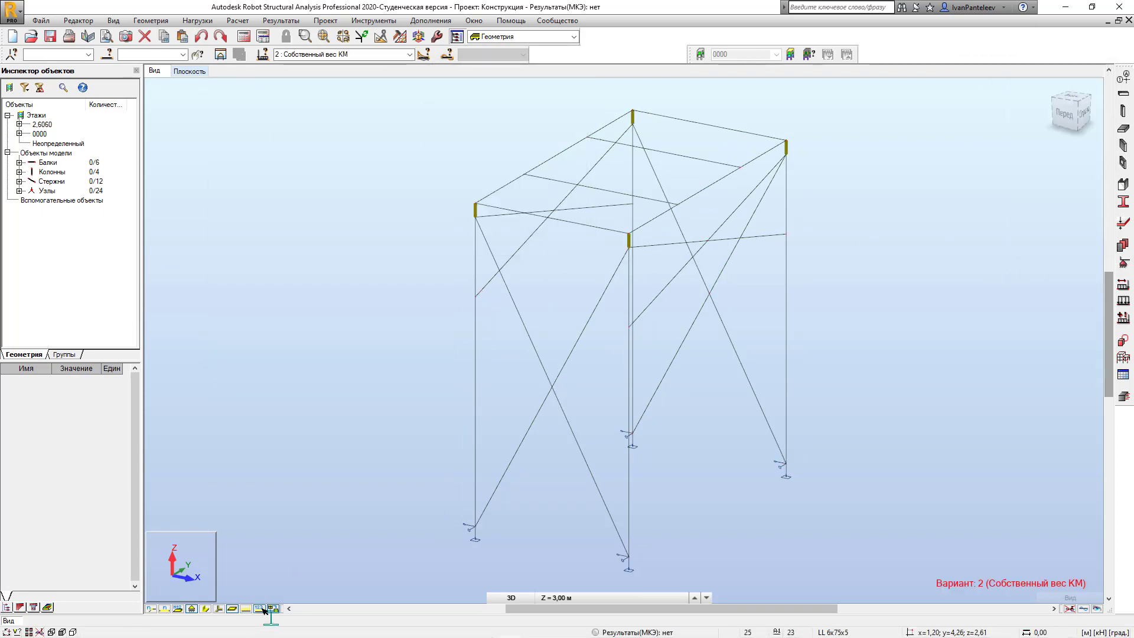
{"action": "left_click", "coordinate": [1071, 117]}
{"action": "left_click", "coordinate": [986, 152]}
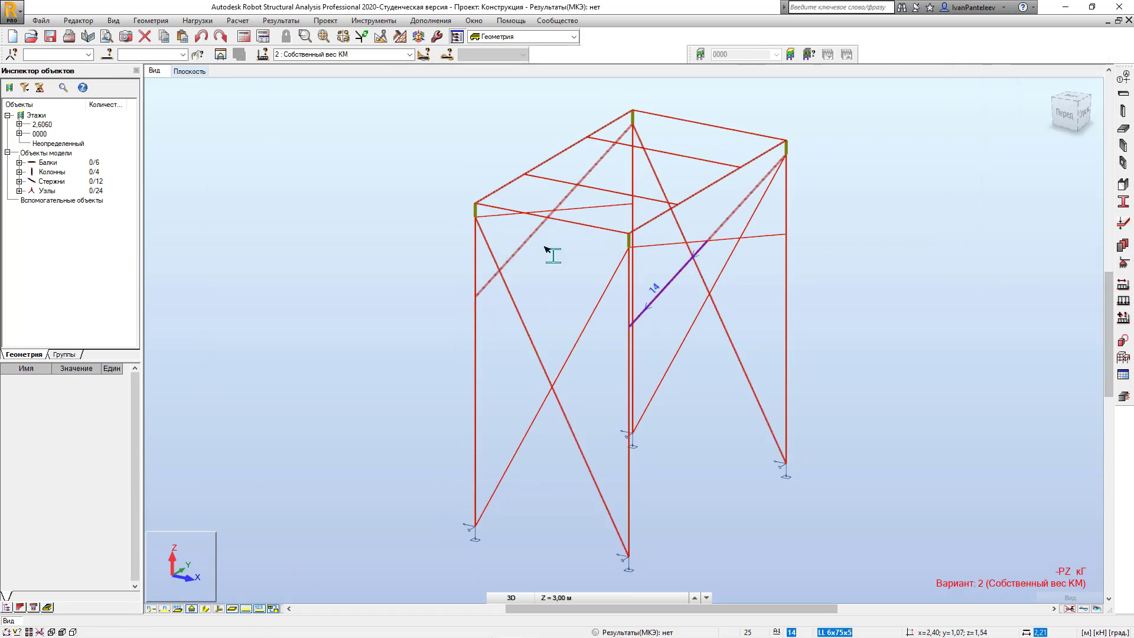
Run the structural calculation and display the deformation diagram of the frame
{"action": "left_click", "coordinate": [237, 21]}
{"action": "left_click", "coordinate": [260, 126]}
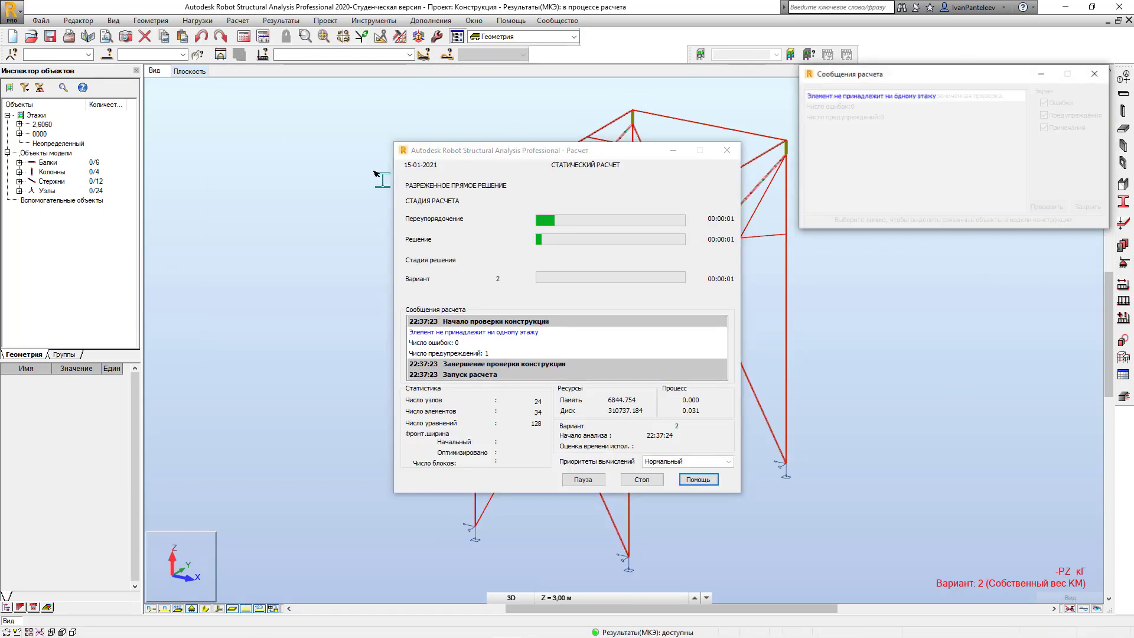
{"action": "left_click", "coordinate": [281, 21]}
{"action": "left_click", "coordinate": [295, 33]}
{"action": "left_click", "coordinate": [1002, 135]}
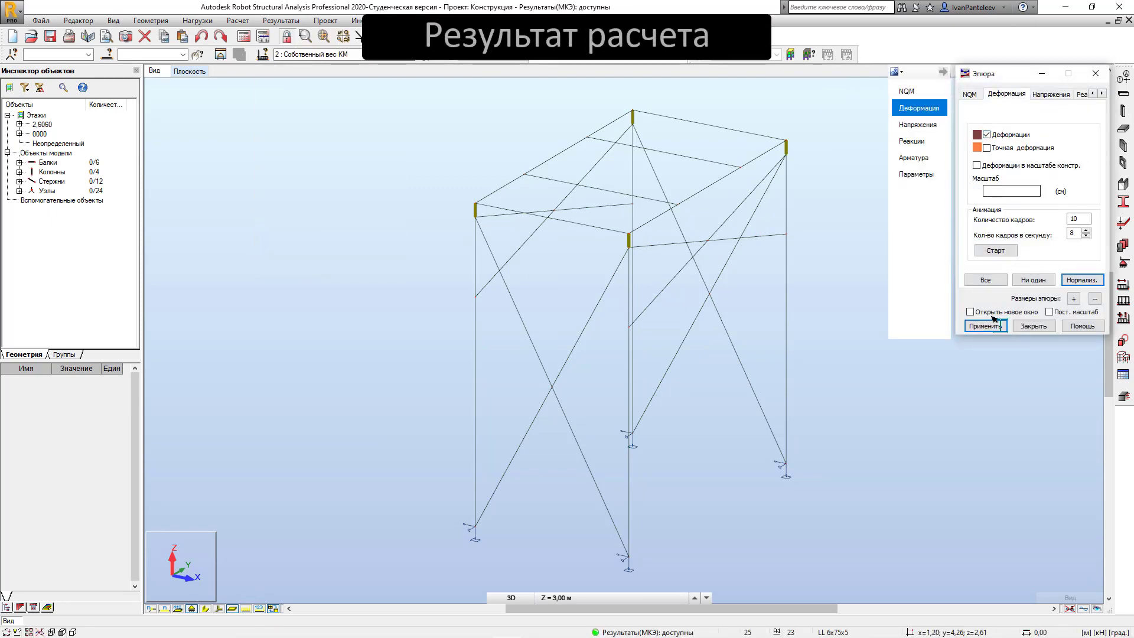
{"action": "left_click", "coordinate": [985, 326]}
Examine the deformed frame in the right, rear and left views and return to the home view
{"action": "left_click_drag", "start_coordinate": [870, 89], "coordinate": [222, 149]}
{"action": "left_click_drag", "start_coordinate": [1087, 114], "coordinate": [1085, 114]}
{"action": "left_click", "coordinate": [1086, 114]}
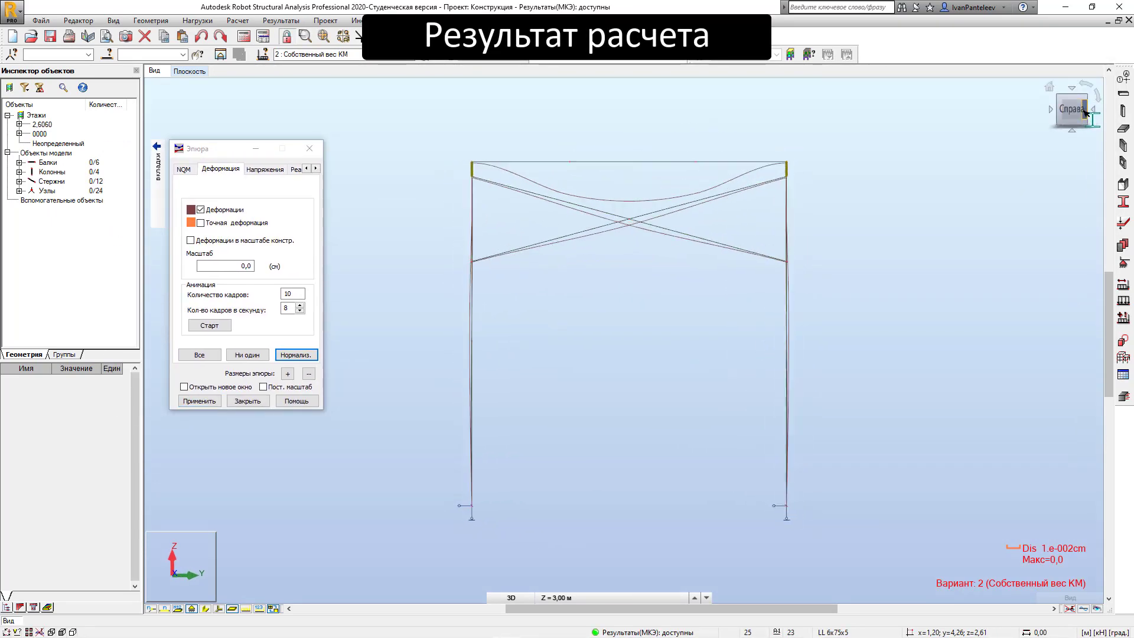
{"action": "left_click", "coordinate": [1091, 110]}
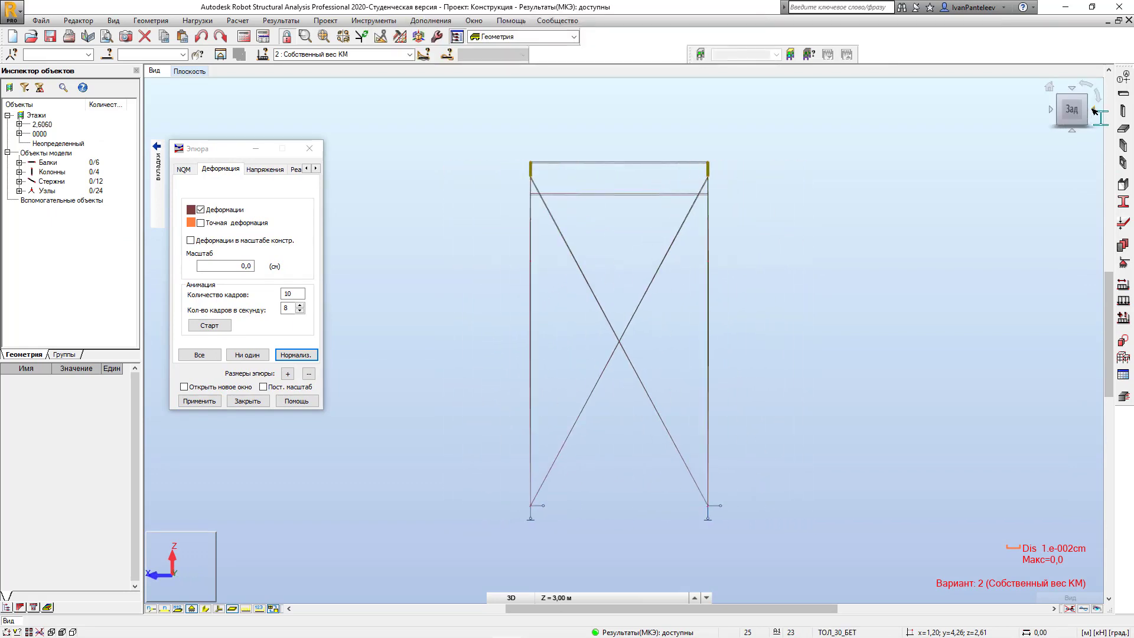
{"action": "left_click", "coordinate": [1092, 110]}
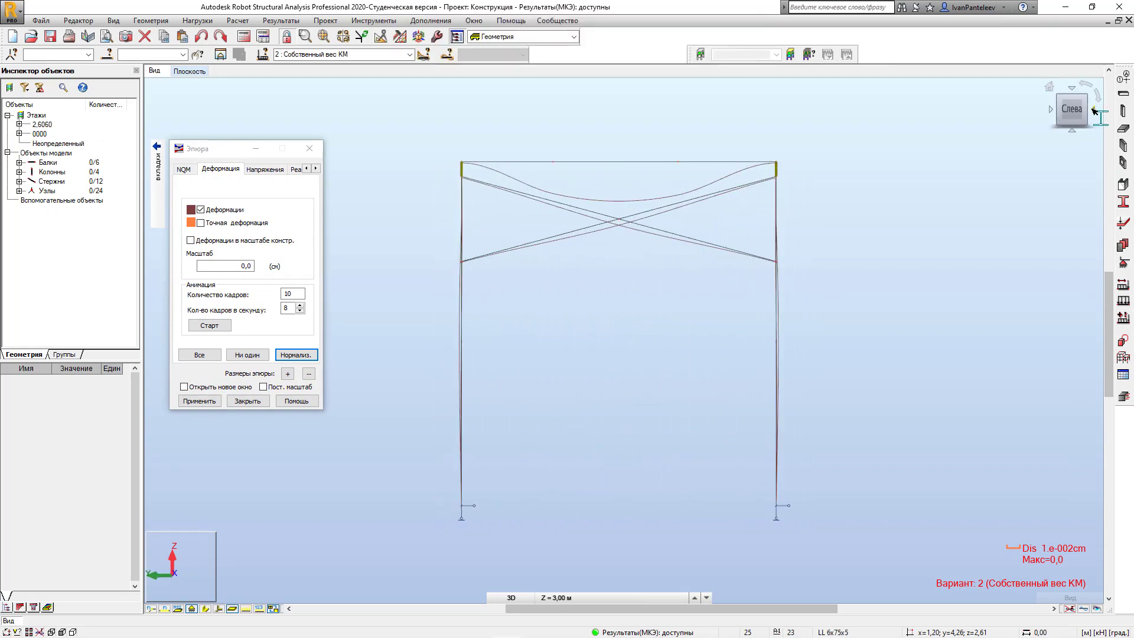
{"action": "left_click", "coordinate": [1049, 87]}
Turn off the deformation diagram and display the Fx axial force diagram on the bars
{"action": "left_click", "coordinate": [184, 170]}
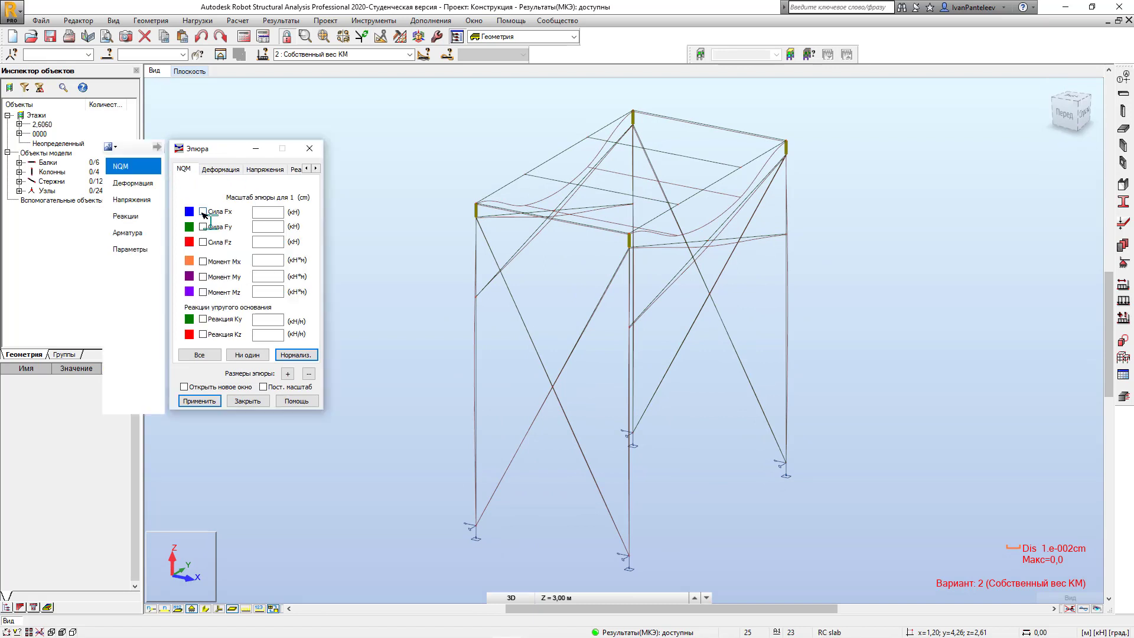
{"action": "left_click", "coordinate": [133, 184]}
{"action": "left_click", "coordinate": [203, 210]}
{"action": "left_click", "coordinate": [131, 249]}
{"action": "left_click", "coordinate": [230, 222]}
{"action": "left_click", "coordinate": [131, 168]}
{"action": "left_click", "coordinate": [203, 212]}
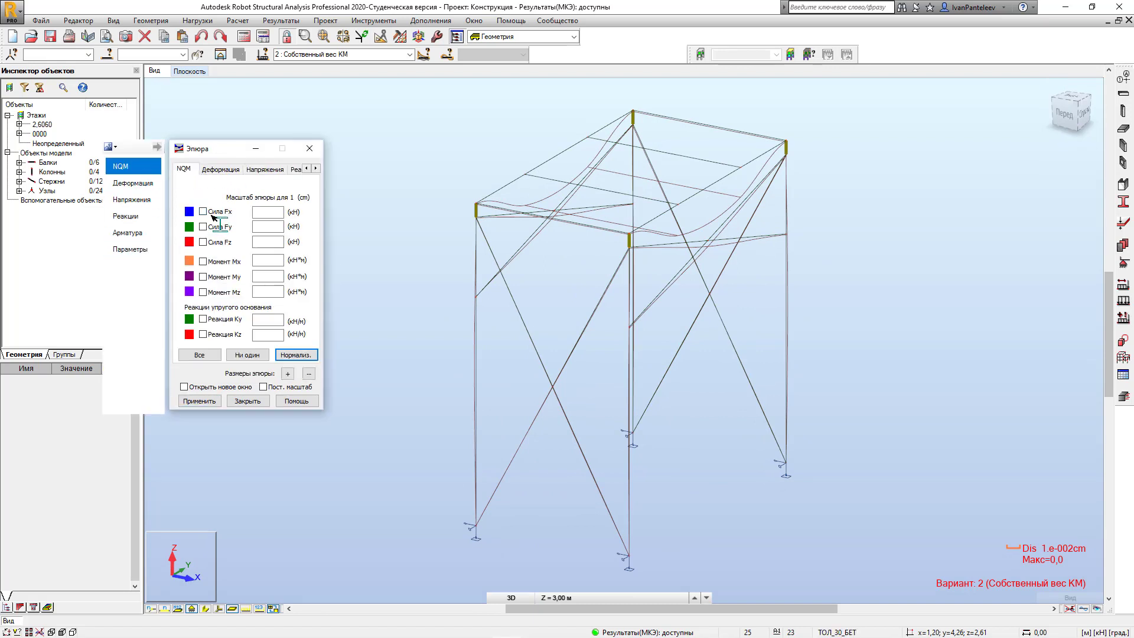
{"action": "left_click", "coordinate": [210, 401]}
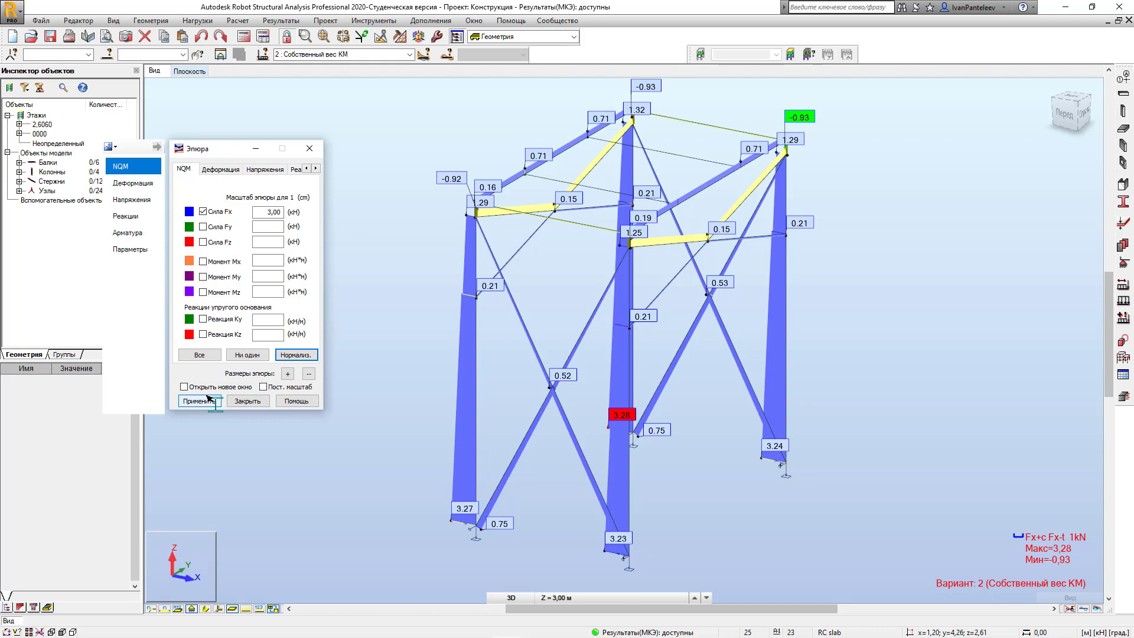
Replace the Fx diagram with the Fz shear force diagram
{"action": "left_click", "coordinate": [204, 243]}
{"action": "left_click", "coordinate": [204, 212]}
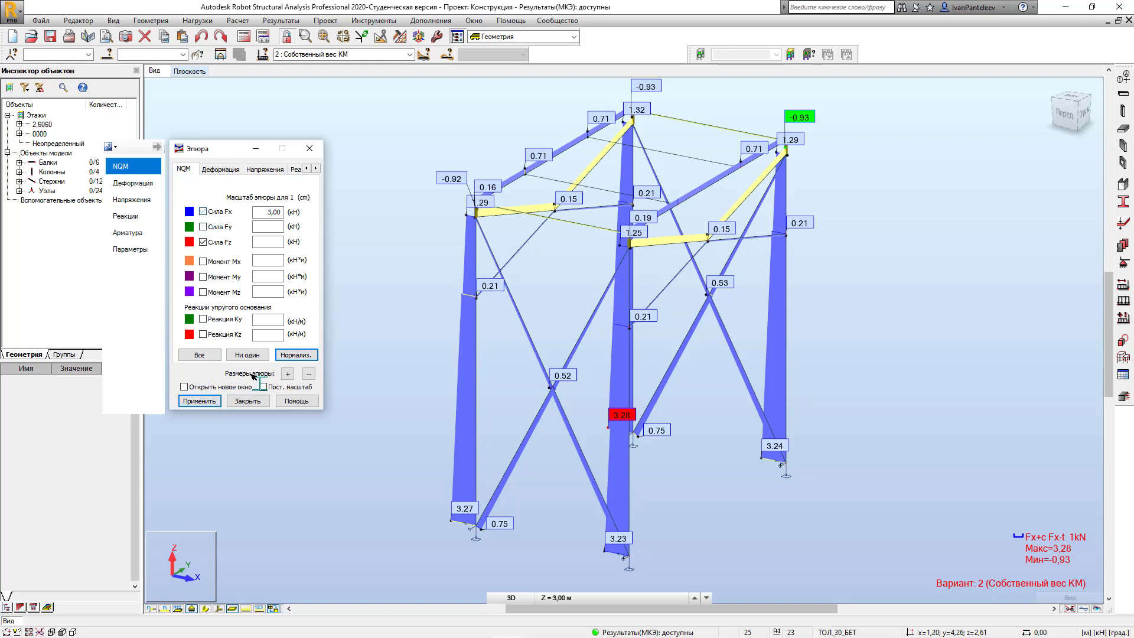
{"action": "left_click", "coordinate": [207, 401]}
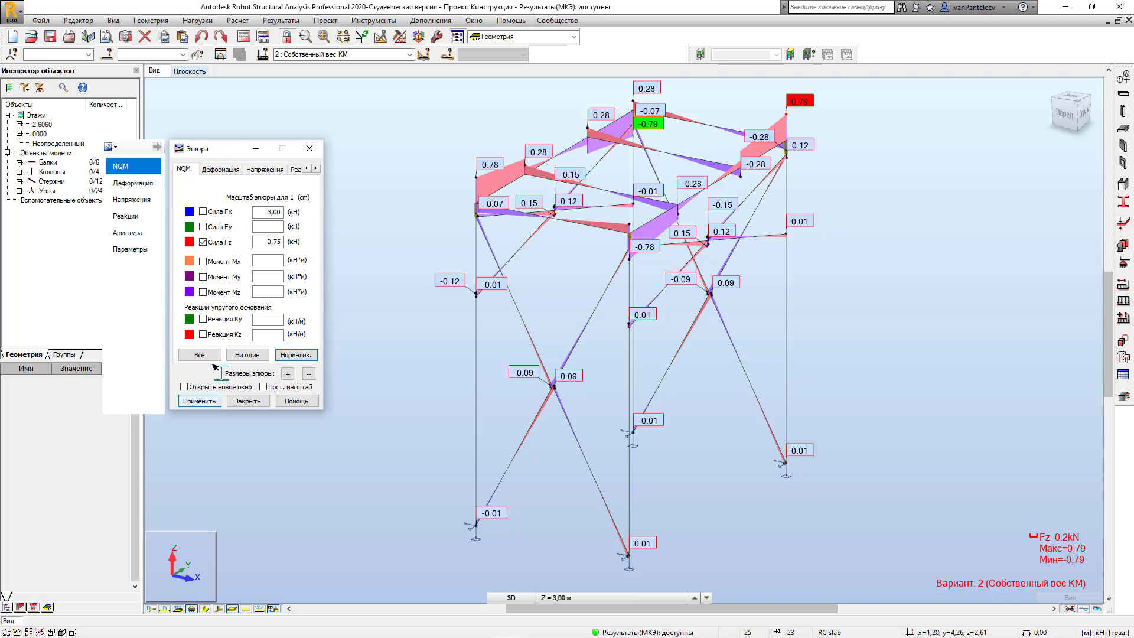
Display the My moment diagram instead of Fz, close the diagram settings and show the bars' section shapes
{"action": "left_click", "coordinate": [202, 241]}
{"action": "left_click", "coordinate": [202, 276]}
{"action": "left_click", "coordinate": [190, 400]}
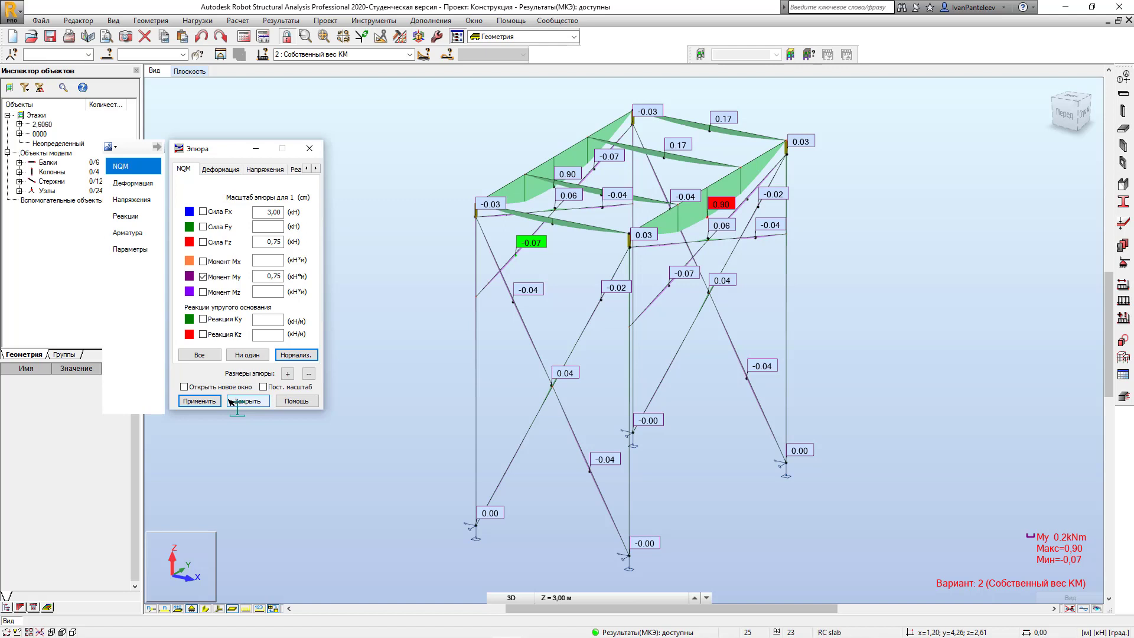
{"action": "left_click", "coordinate": [244, 401]}
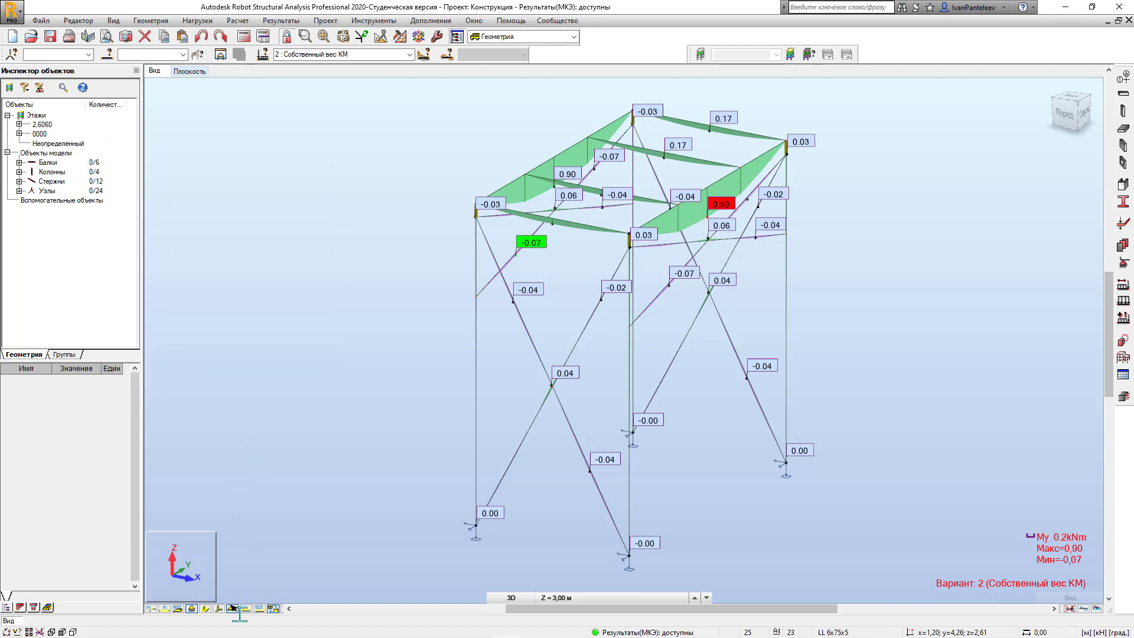
{"action": "left_click", "coordinate": [212, 607]}
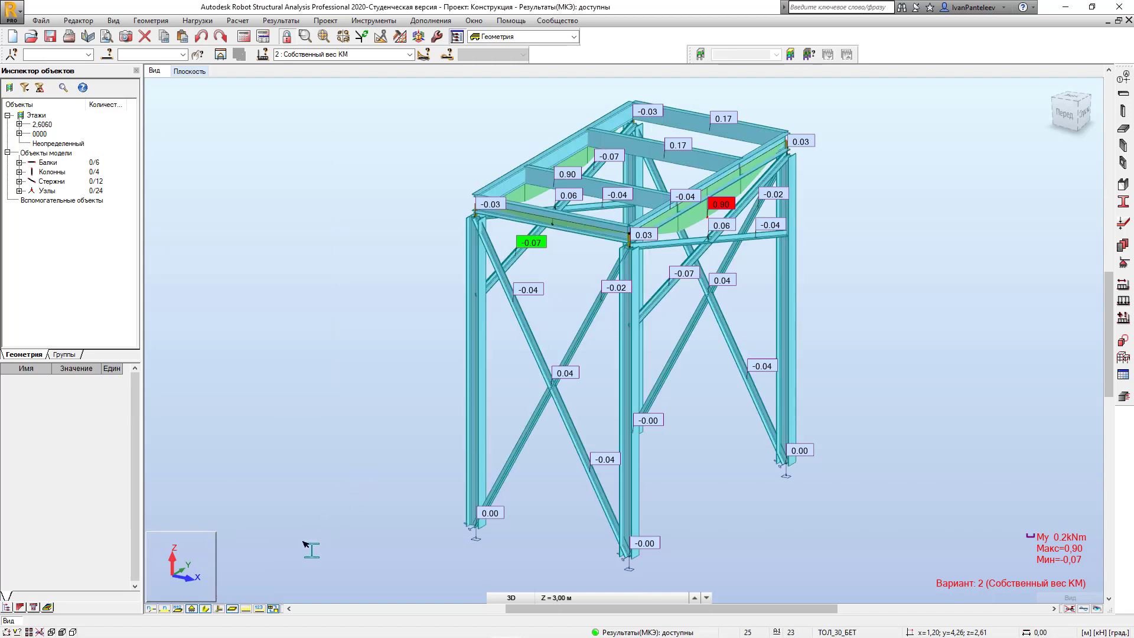